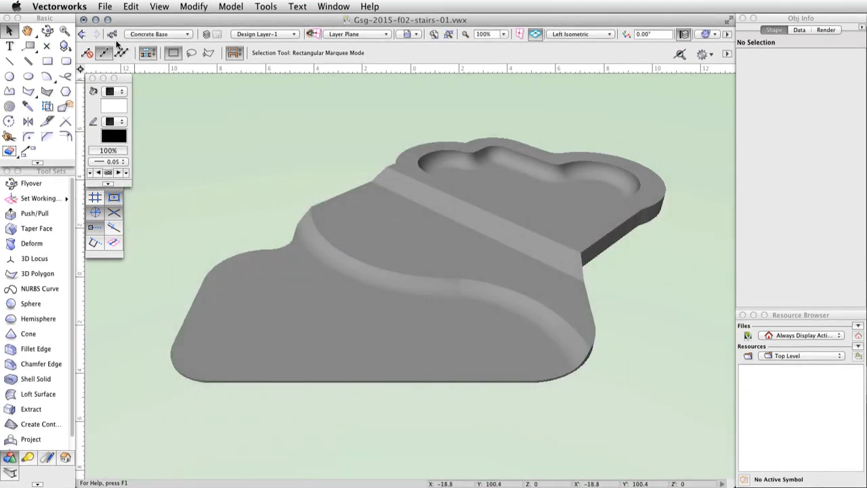
Create a new class named Stairs in the document's class list
click(113, 34)
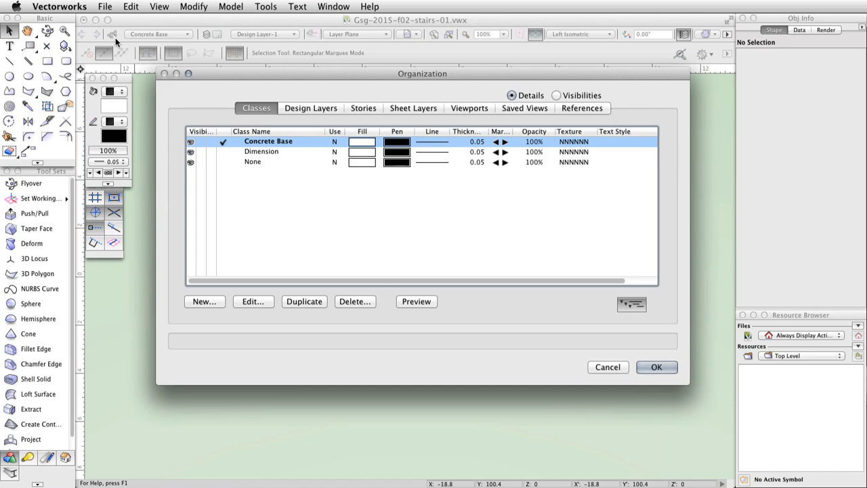
click(214, 302)
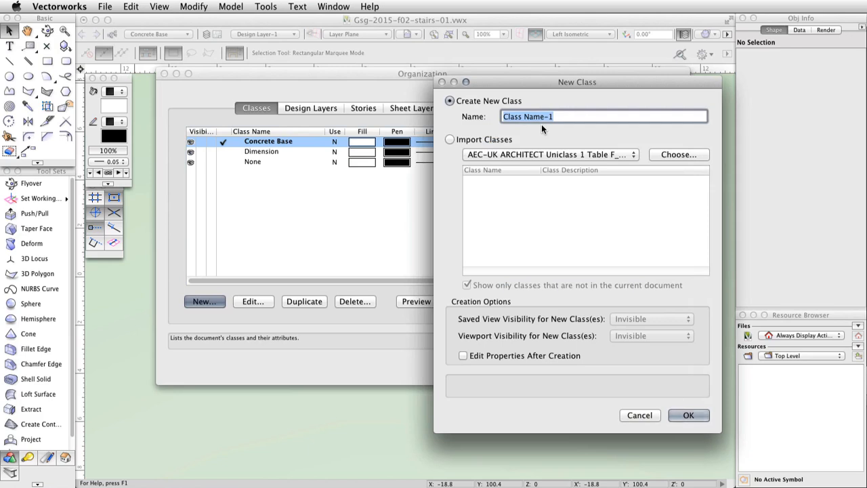
text(Stairs)
click(687, 414)
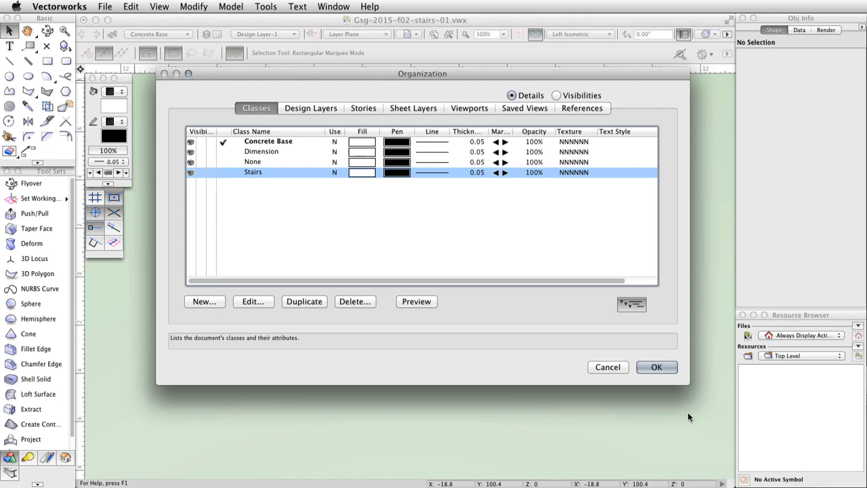
click(223, 173)
click(657, 366)
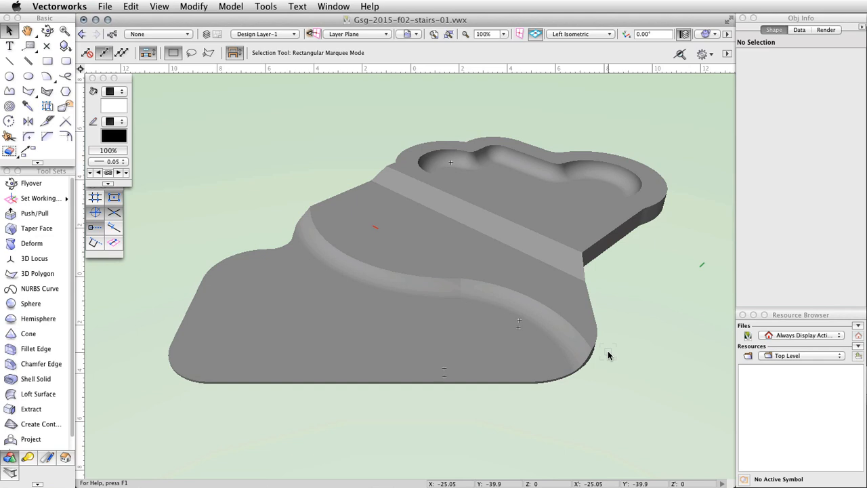
In Top/Plan view, insert a Simple Stair on the ramp's lower-slope edge with a rotation of 0°, running horizontally across the ramp
click(606, 34)
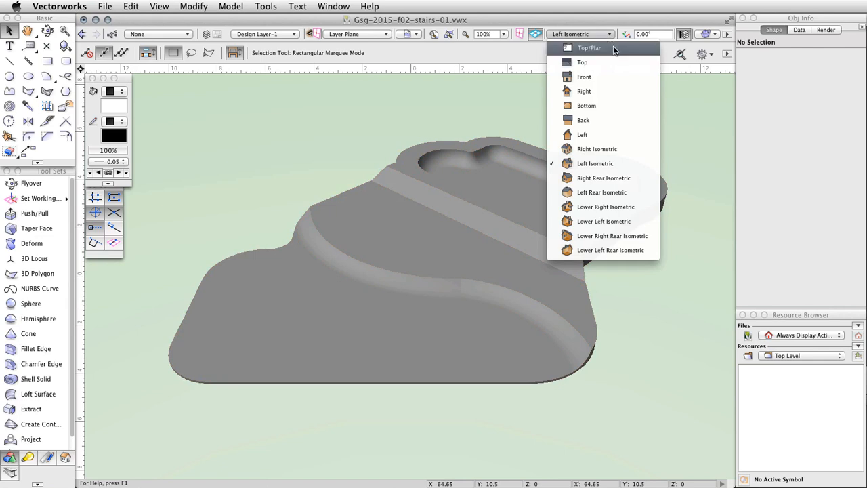
click(613, 46)
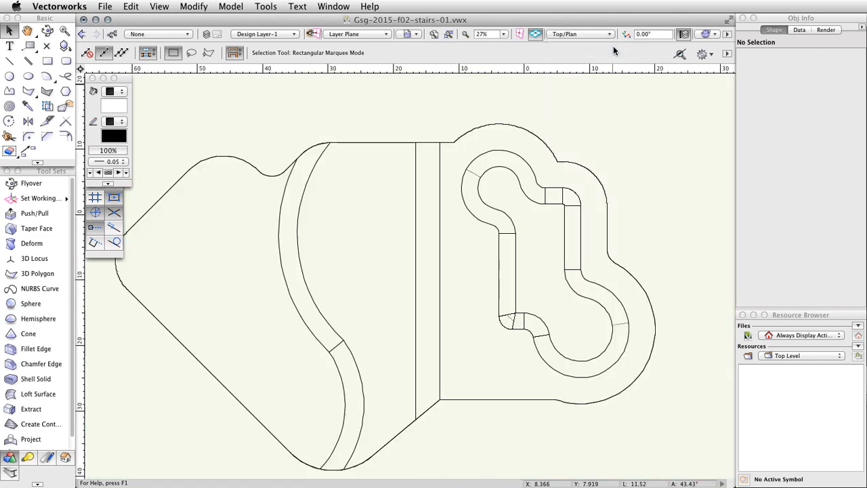
click(62, 459)
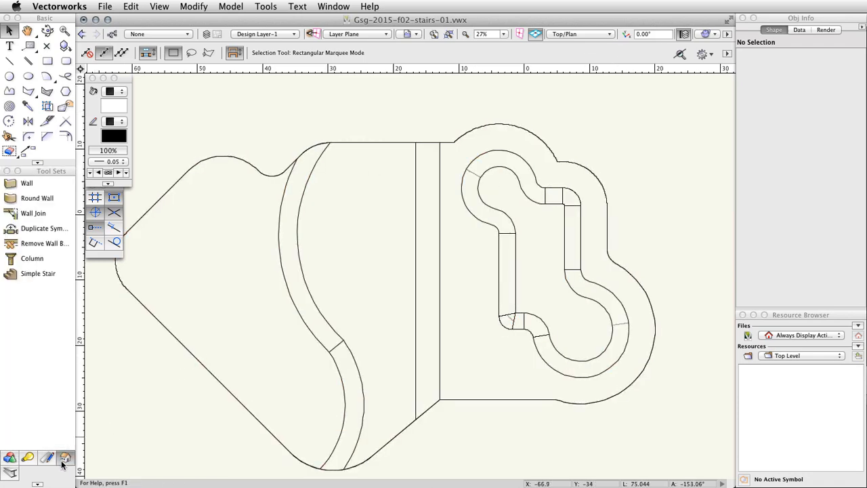
click(32, 274)
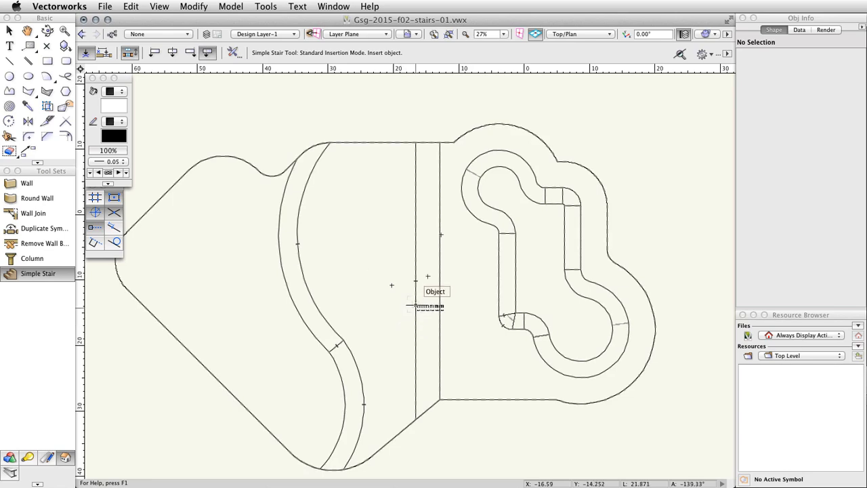
click(414, 348)
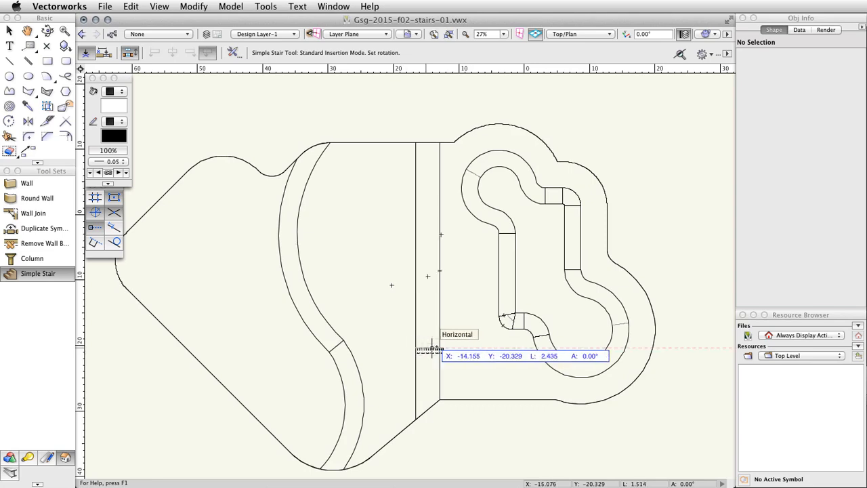
click(468, 346)
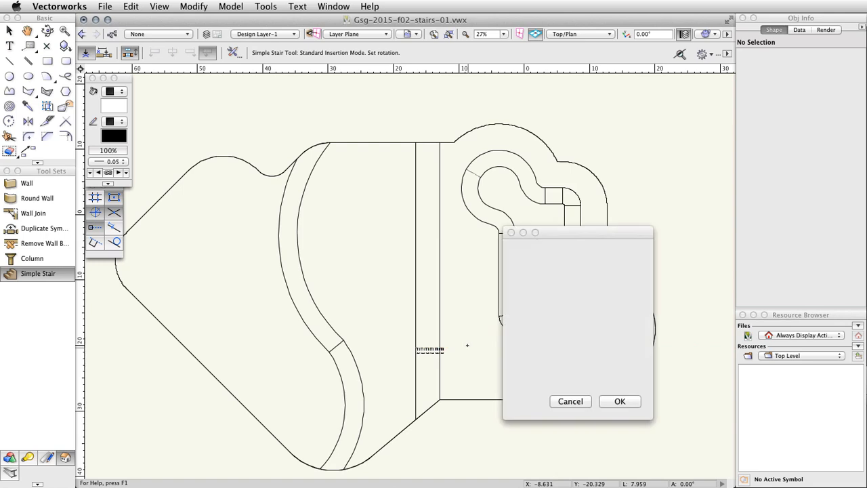
Set the stair's width to 6 and its floor-to-floor height to 1.5 in the object properties
drag(574, 237, 410, 120)
drag(452, 310, 433, 452)
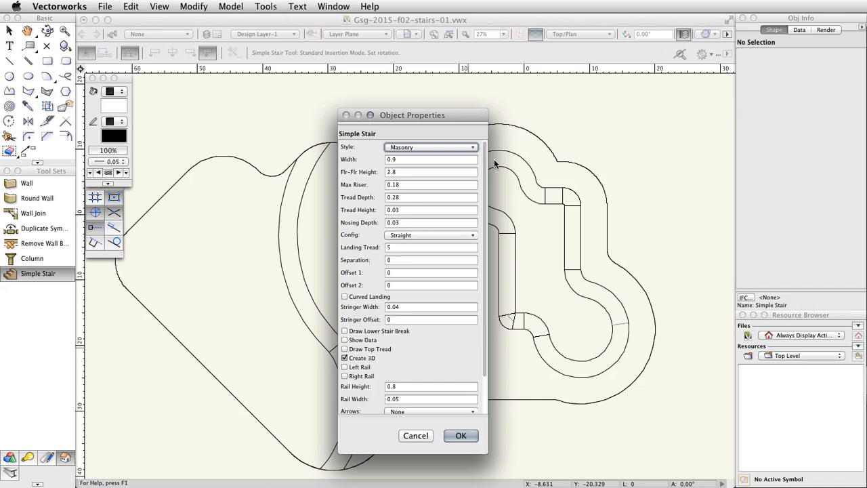
click(406, 160)
text(6)
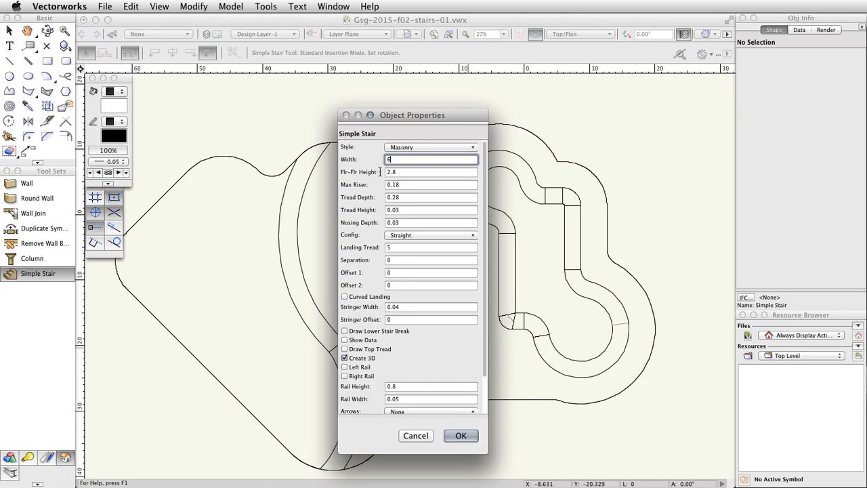
key(Tab)
text(1.5)
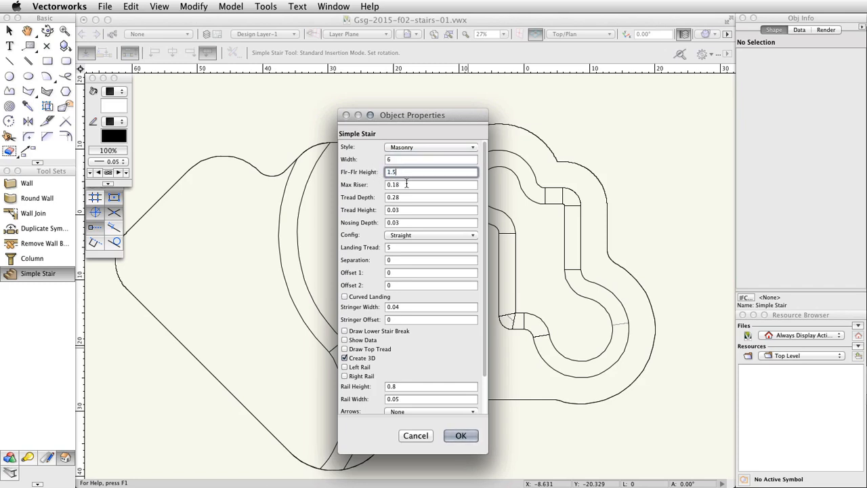
Set the stair's maximum riser to 0.2 and tread depth to 0.45, enable Draw Top Tread, and accept the properties
key(Tab)
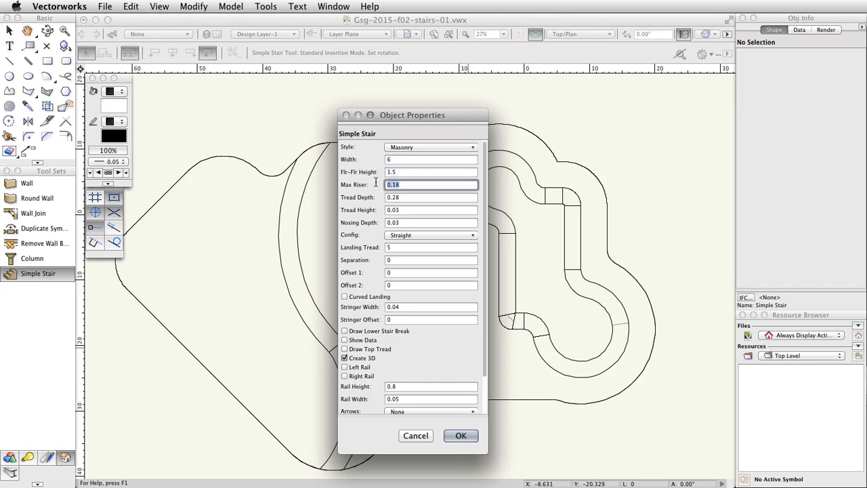
text(0.2)
key(Tab)
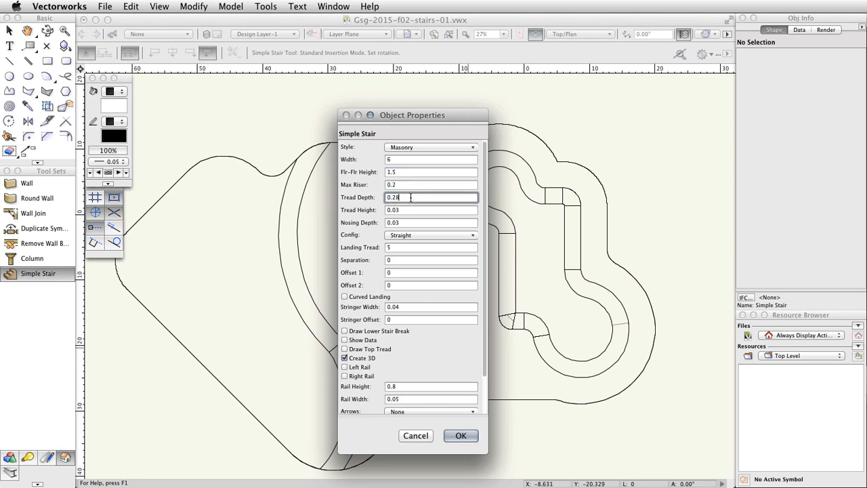
text(0.45)
click(393, 209)
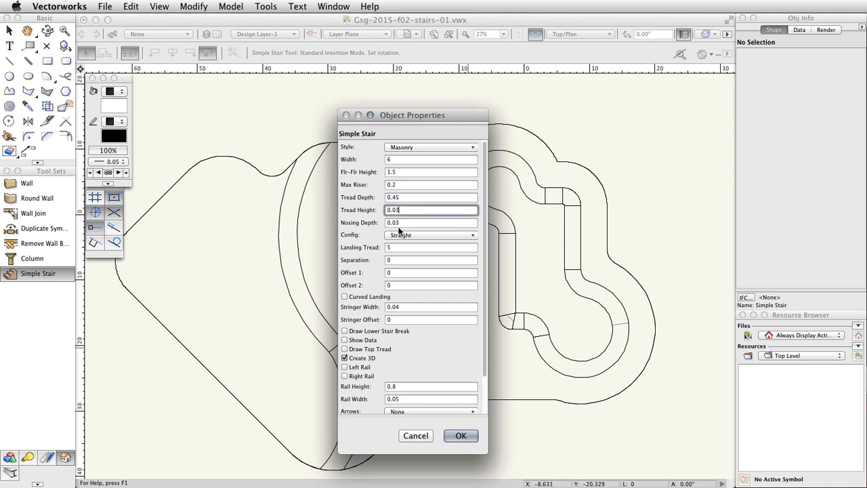
click(344, 349)
click(462, 436)
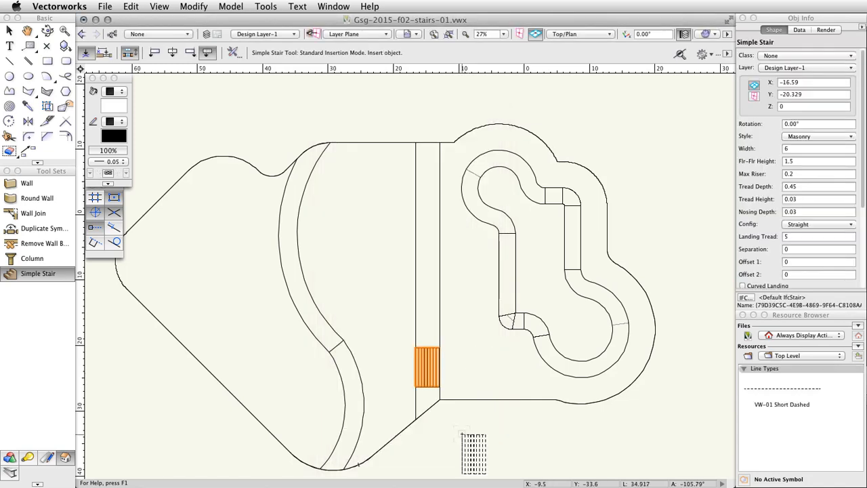
Move the stair by its corner along the ramp's upper edge line, 3.5 vertically above a datum at the ramp's end corner
key(x)
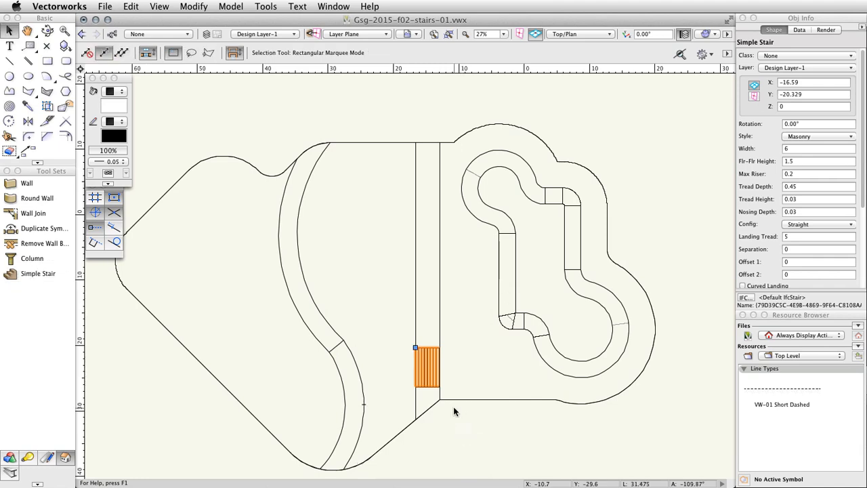
key(super+a)
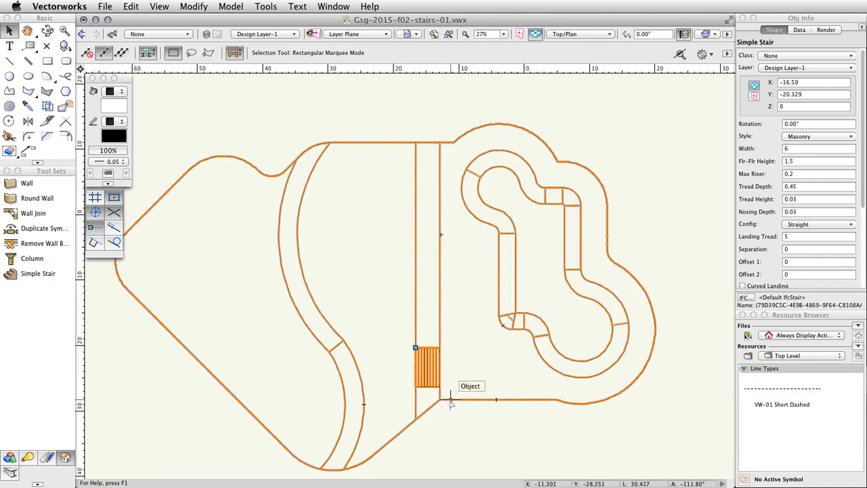
scroll(453, 406, up, 5)
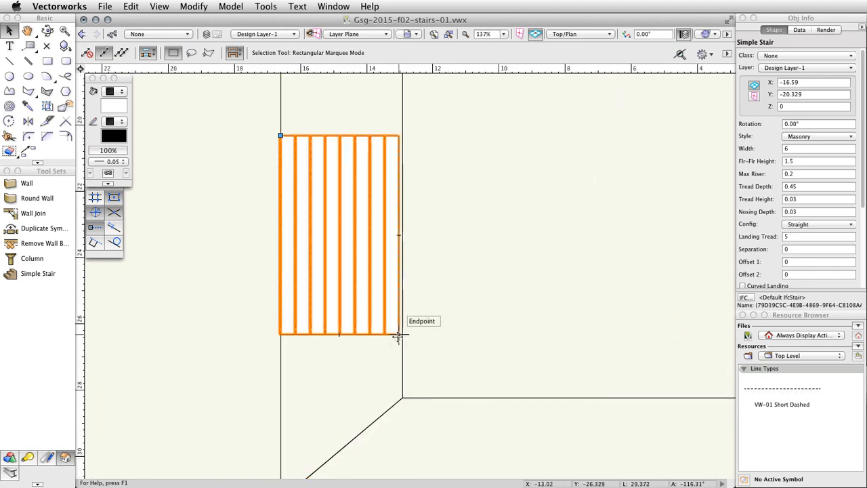
drag(397, 333, 402, 394)
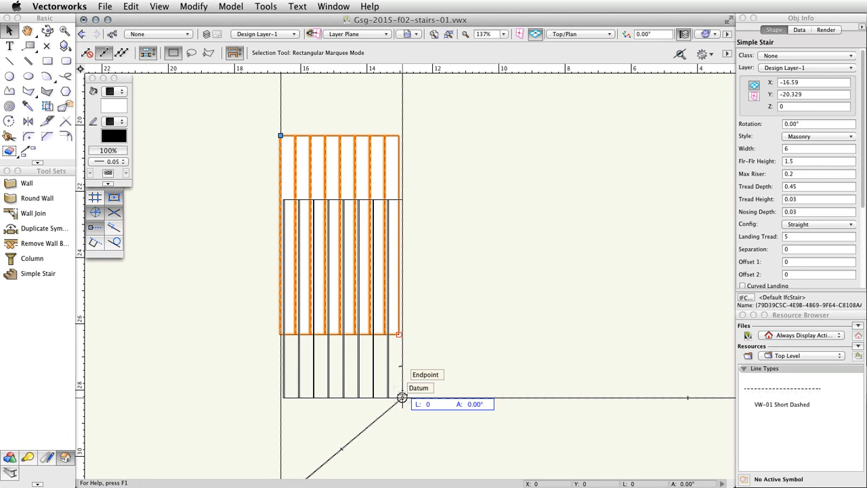
key(Tab)
text(3.5)
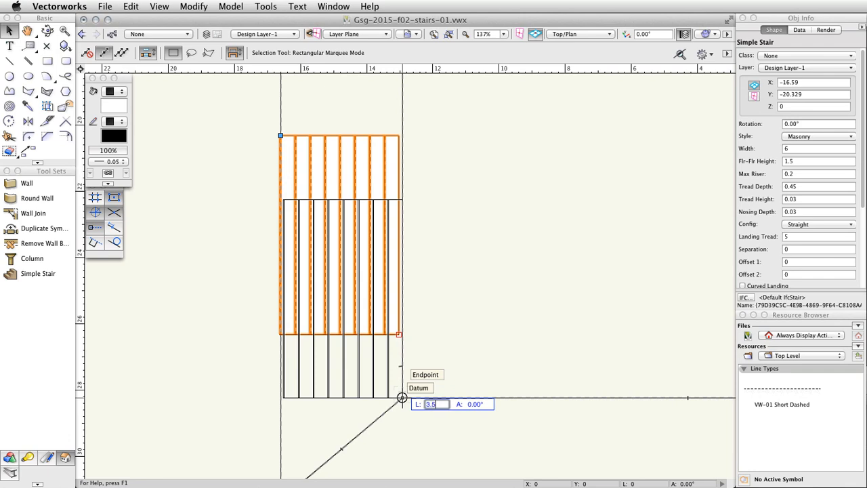
key(Tab)
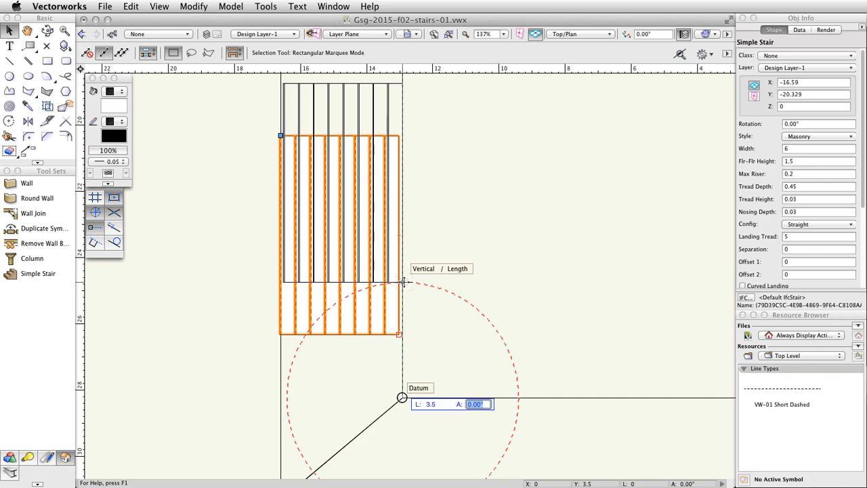
drag(402, 282, 403, 281)
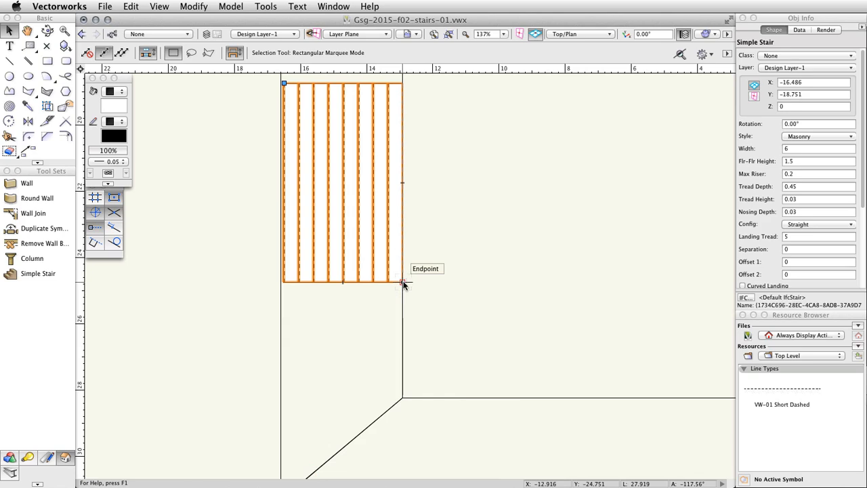
Switch to the Left Isometric view and raise the stair to a Z height of 1.5
click(606, 34)
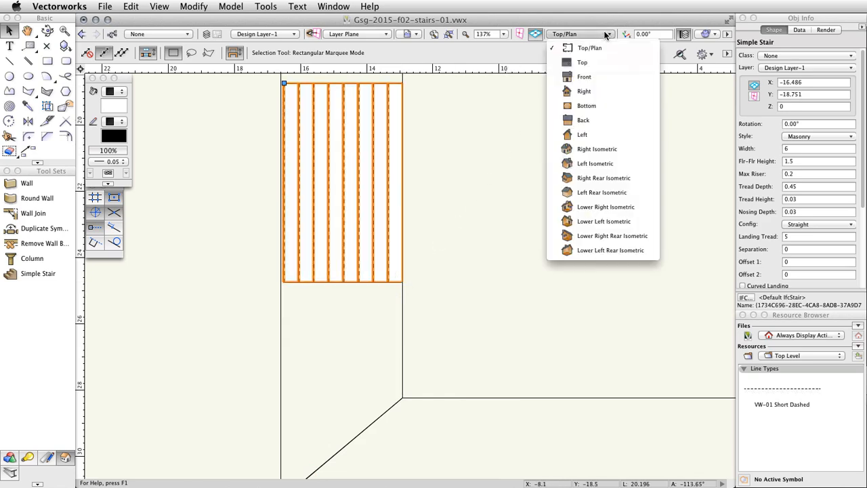
click(638, 171)
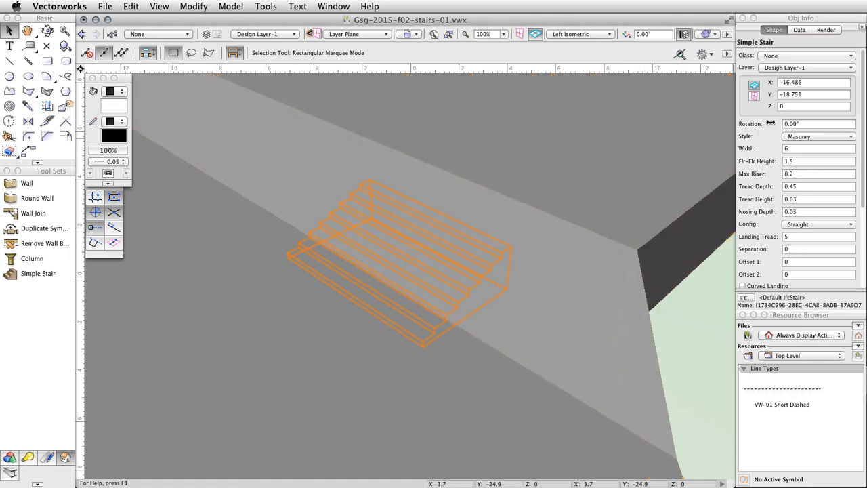
click(793, 107)
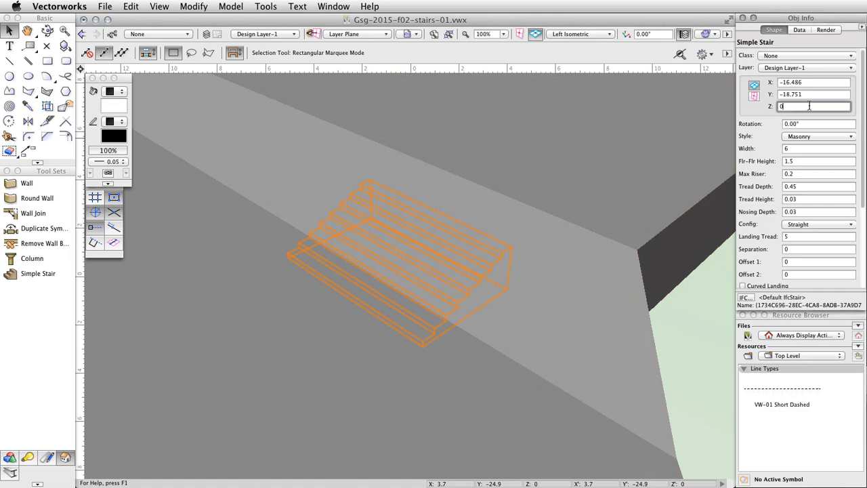
text(1.5)
key(Return)
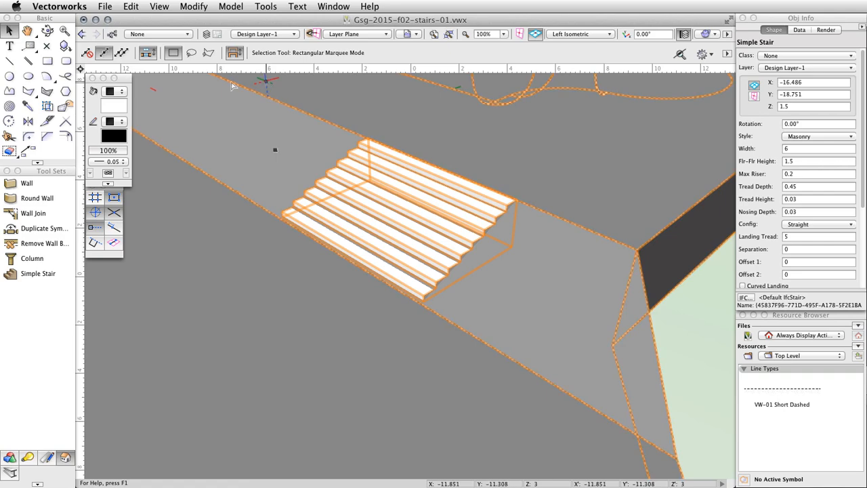
Taper the sloped ramp face from its upper edge with Taper Face so the ramp's lower edge meets the bottom of the stair
click(47, 30)
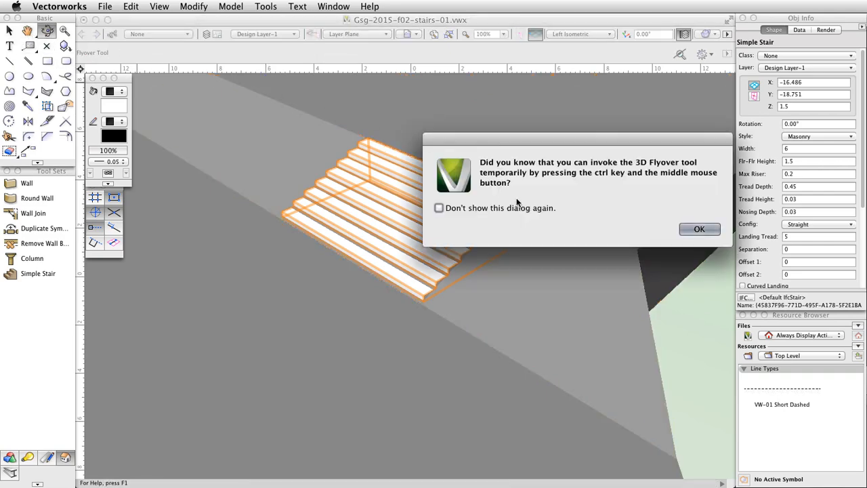
click(689, 229)
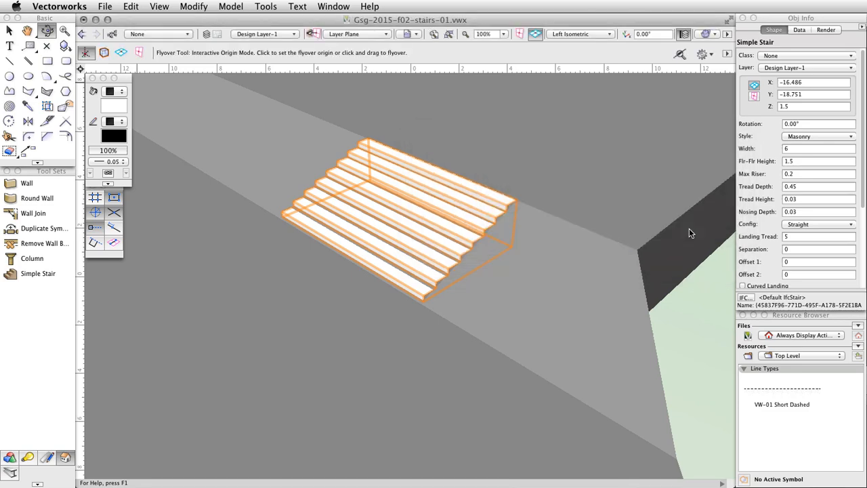
mouse_move(420, 296)
mouse_down()
mouse_move(392, 305)
mouse_move(421, 311)
mouse_up()
drag(428, 312, 418, 363)
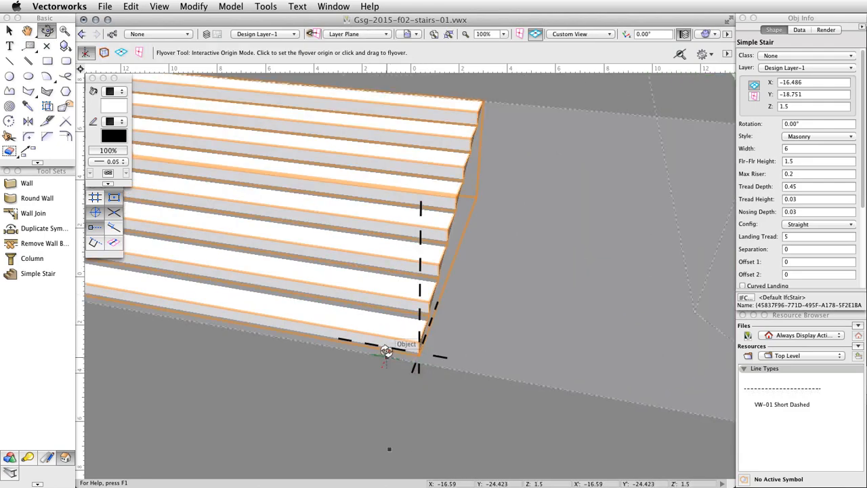
click(26, 31)
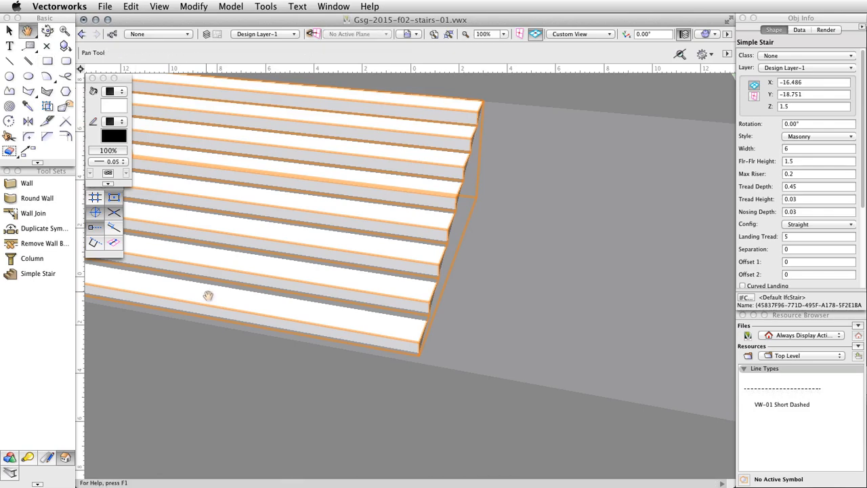
drag(242, 352, 305, 372)
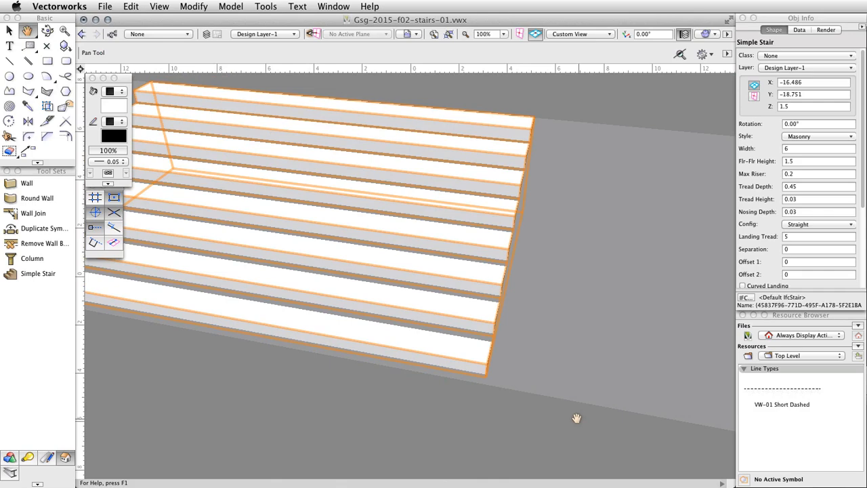
click(9, 459)
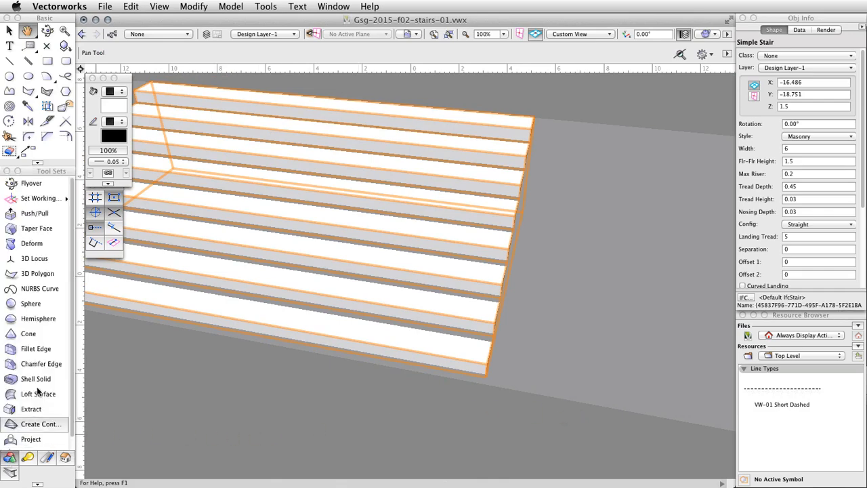
click(61, 228)
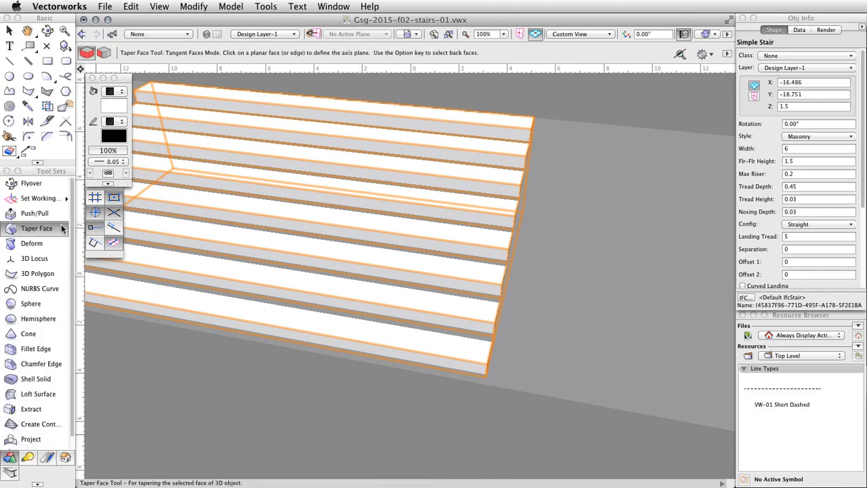
click(624, 97)
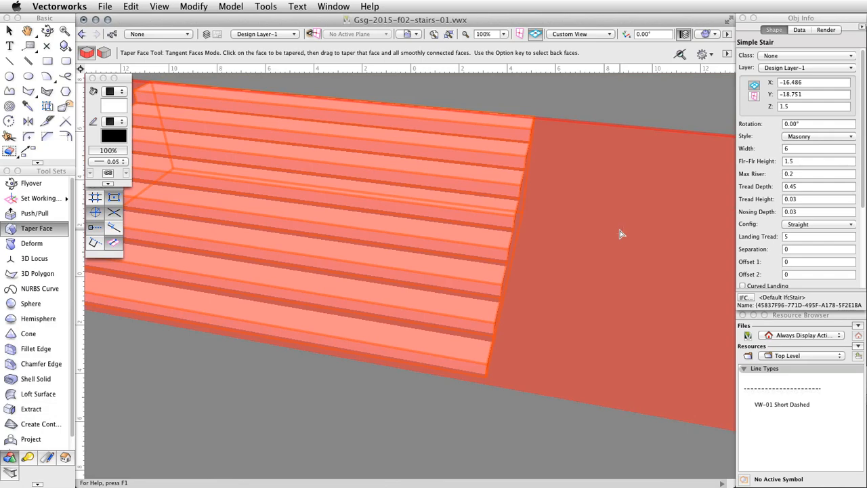
drag(619, 234, 416, 362)
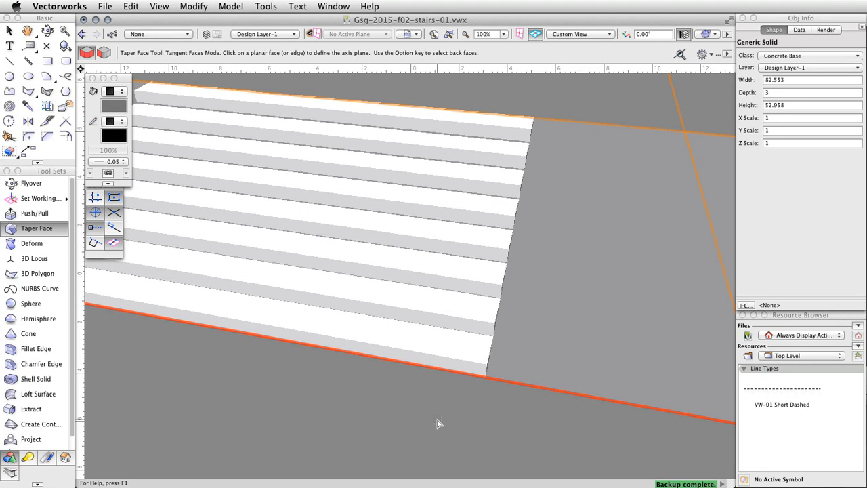
Switch to the Top/Plan view and place a duplicate of the stair about 27.4 vertically above the original, near the ramp's other end
click(595, 34)
click(625, 51)
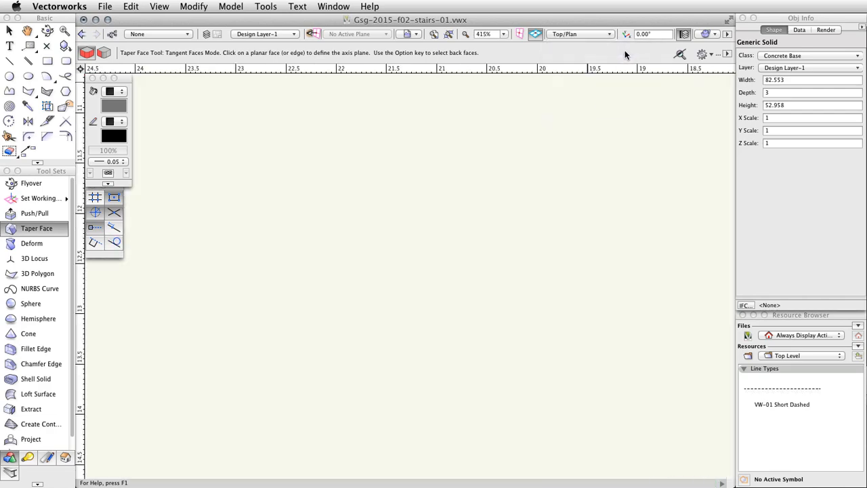
key(x)
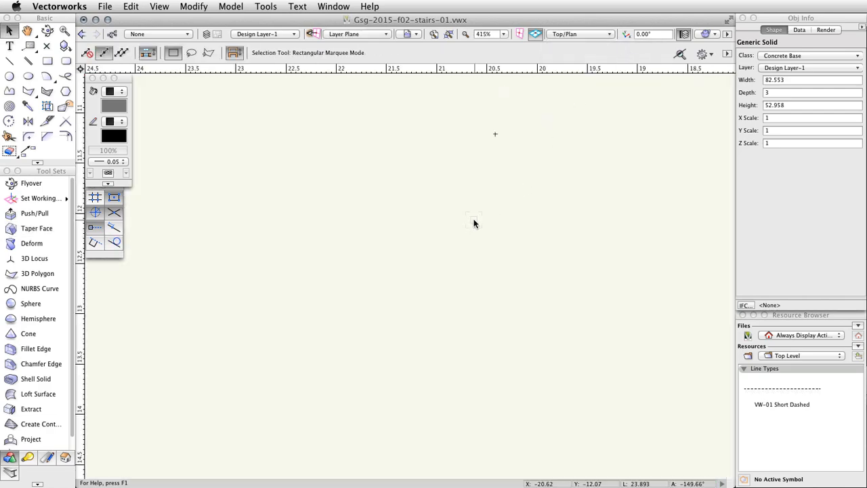
scroll(474, 223, down, 5)
scroll(474, 224, down, 4)
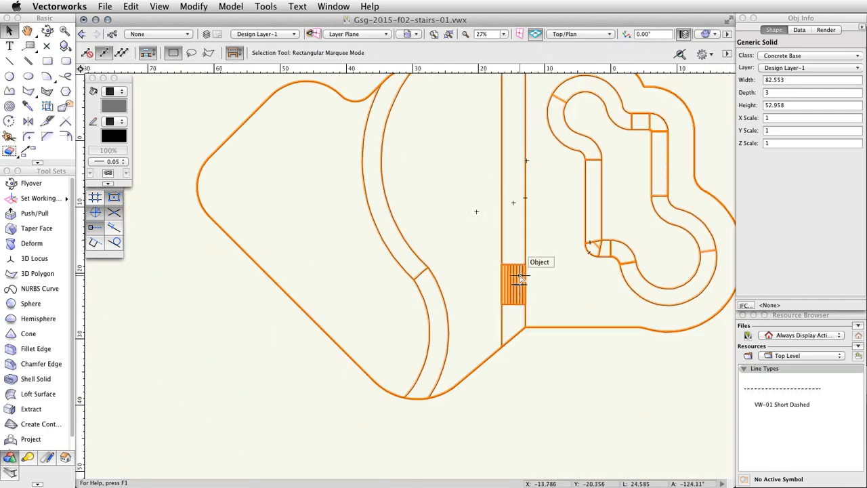
middle_drag(559, 229, 507, 292)
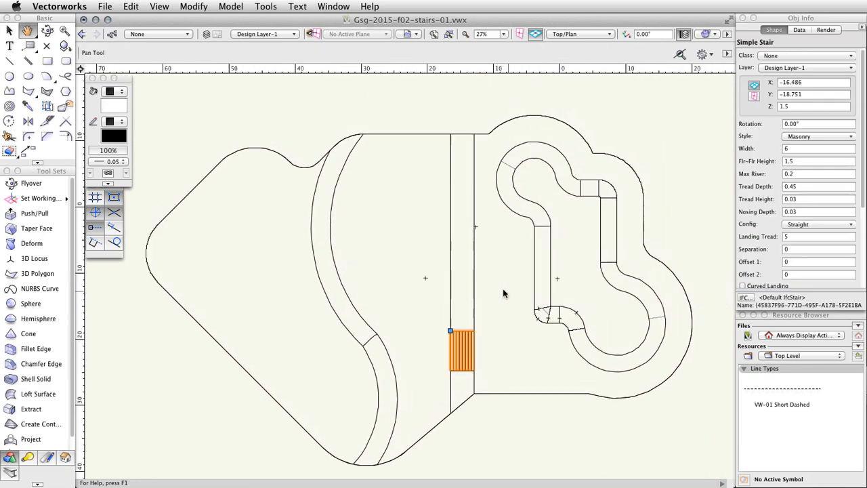
drag(462, 350, 463, 168)
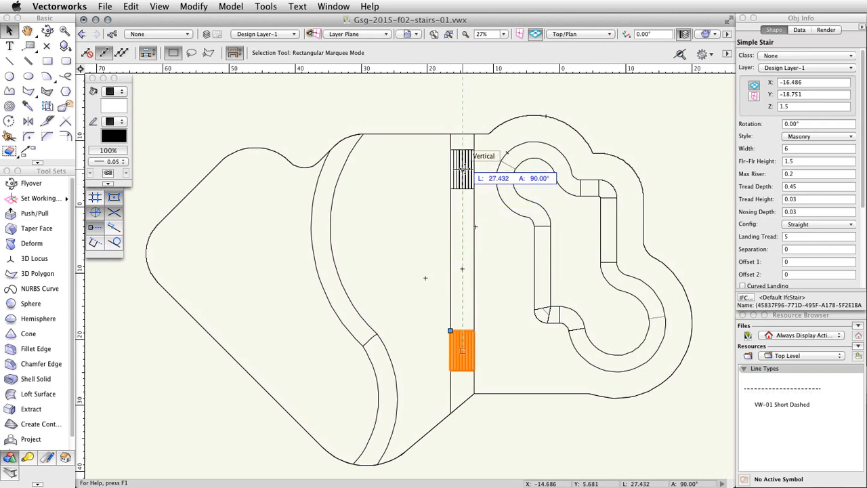
drag(463, 167, 471, 161)
alt+drag(463, 162, 463, 163)
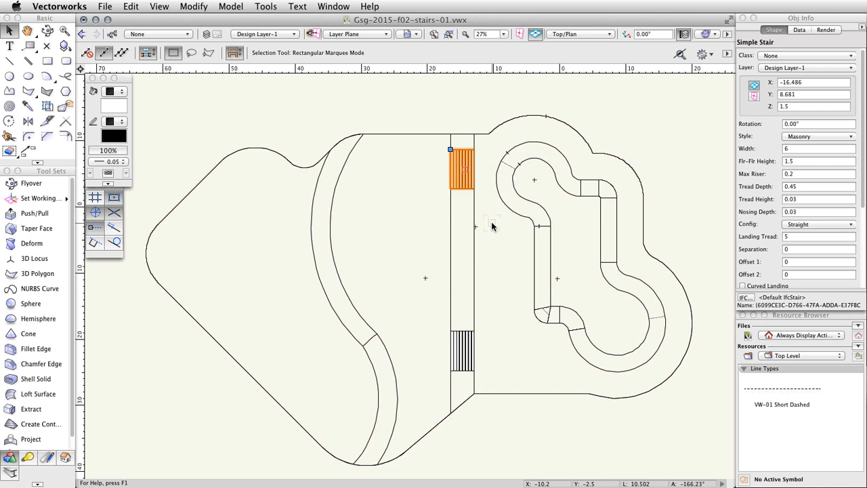
Set the duplicate stair's width to 4.5
click(796, 148)
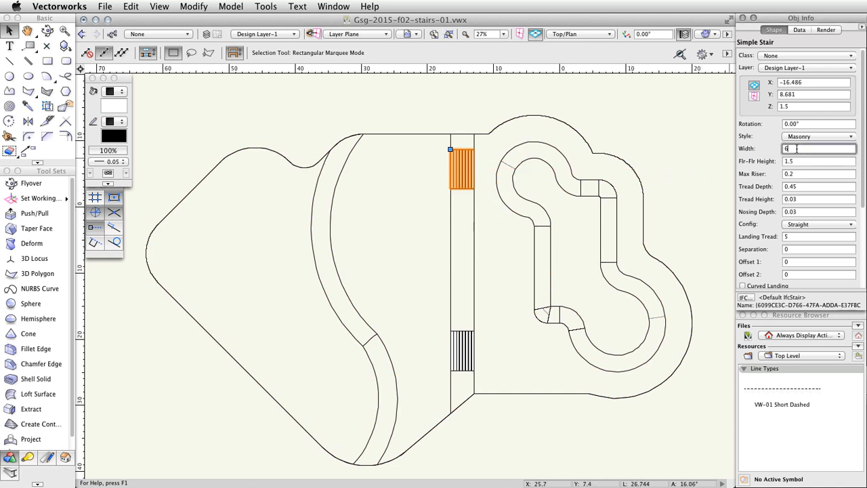
text(4.5)
key(Return)
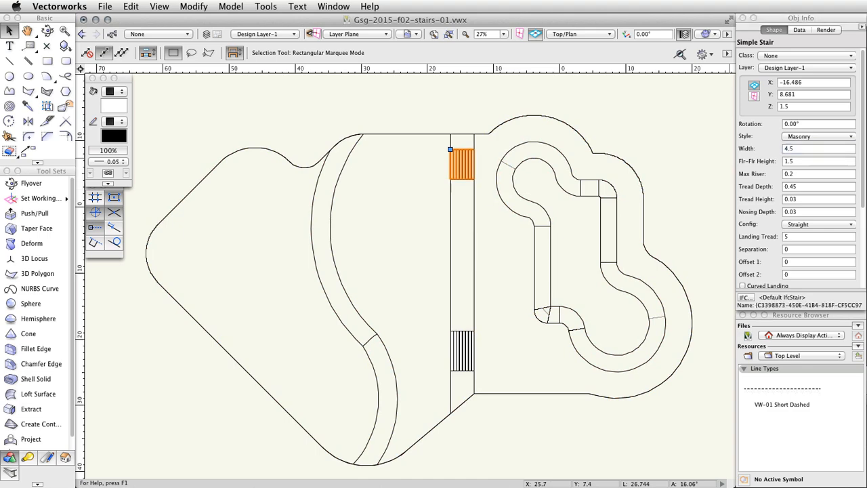
Move the duplicate stair by its corner along the ramp edge, 5 vertically below a datum at the ramp's end corner
scroll(479, 134, up, 8)
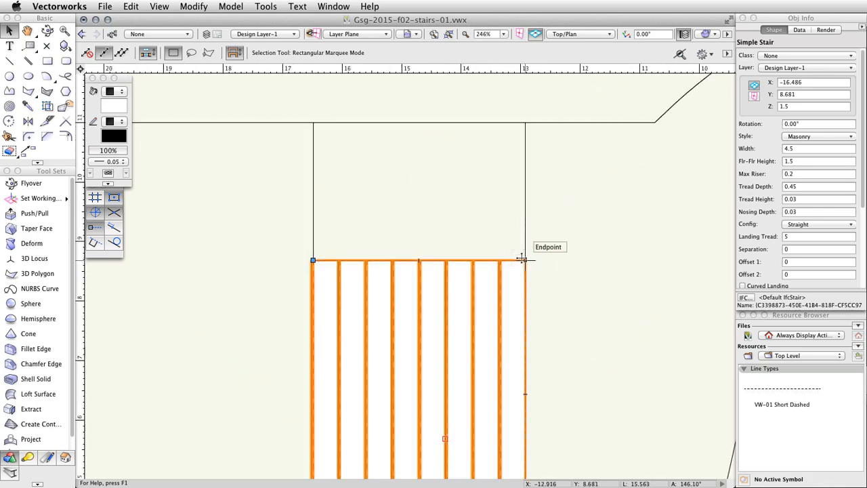
drag(526, 260, 526, 122)
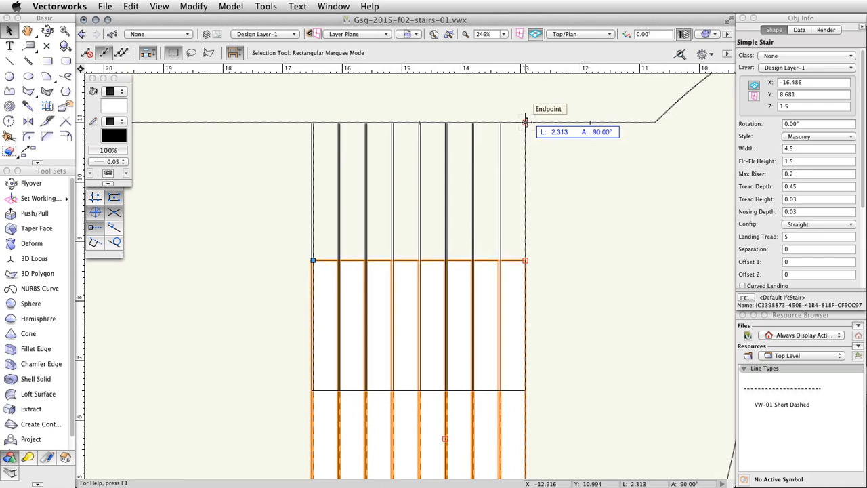
drag(526, 123, 526, 123)
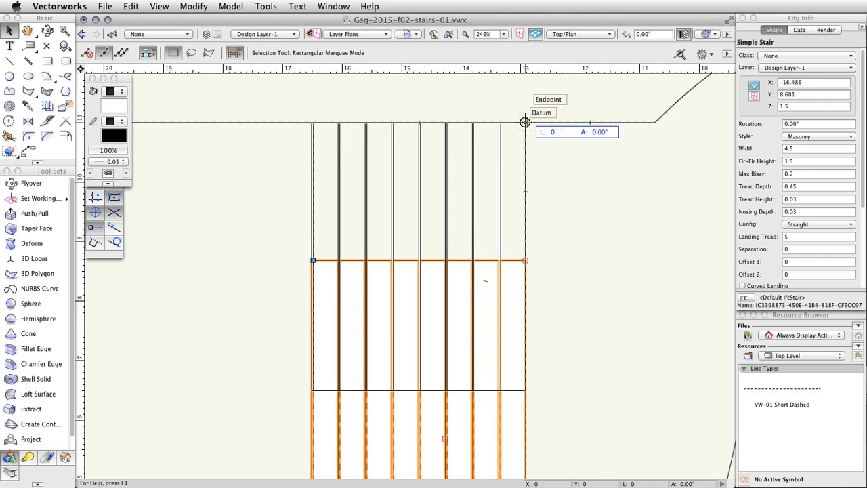
key(Tab)
text(5)
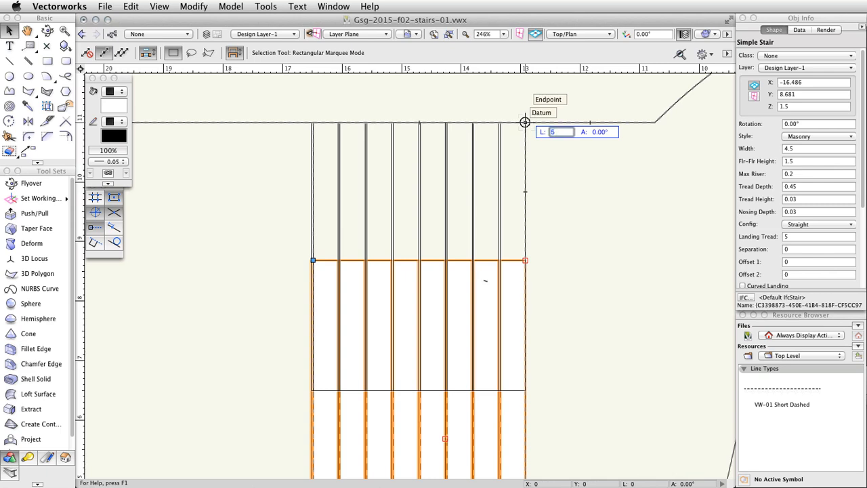
key(Tab)
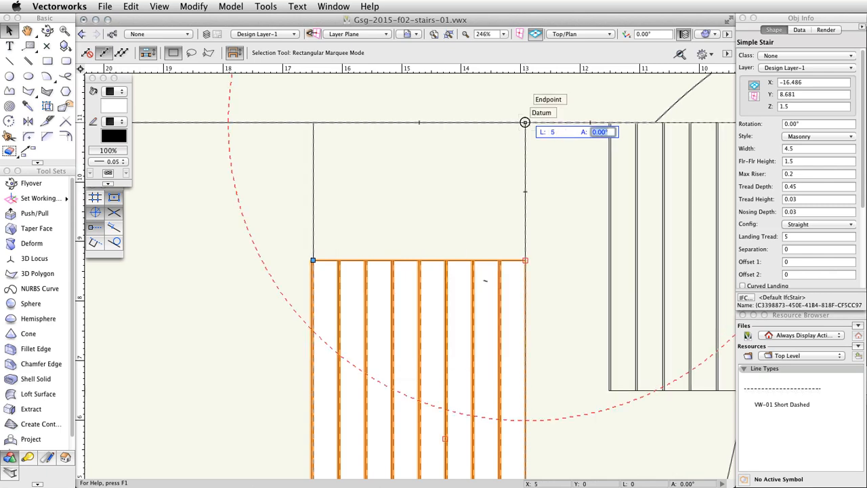
click(525, 420)
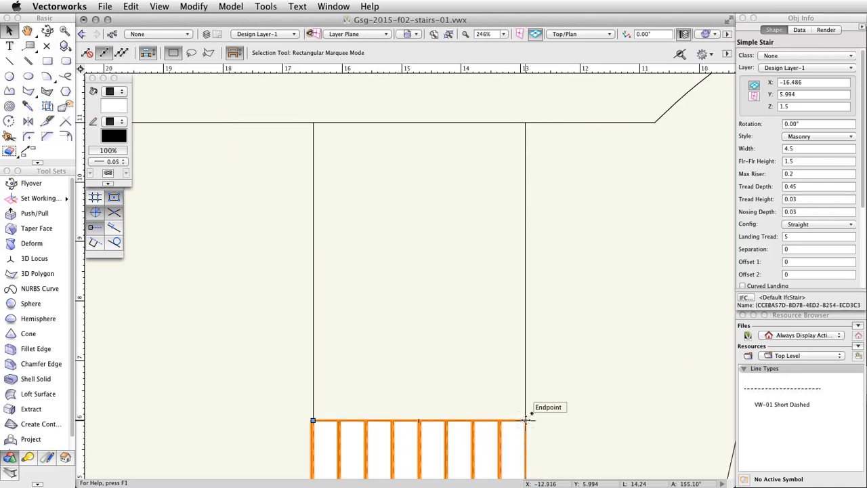
Switch to the Left Isometric view and combine both stairs and the concrete base with Add Solids
scroll(546, 426, down, 6)
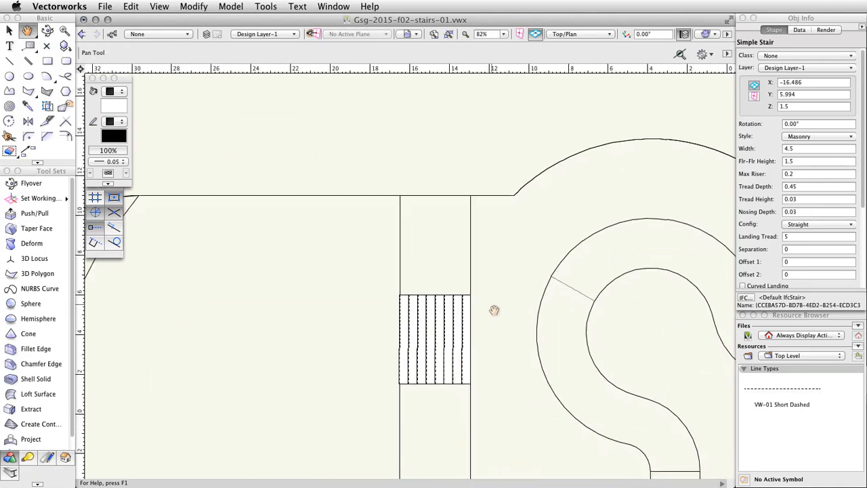
click(582, 34)
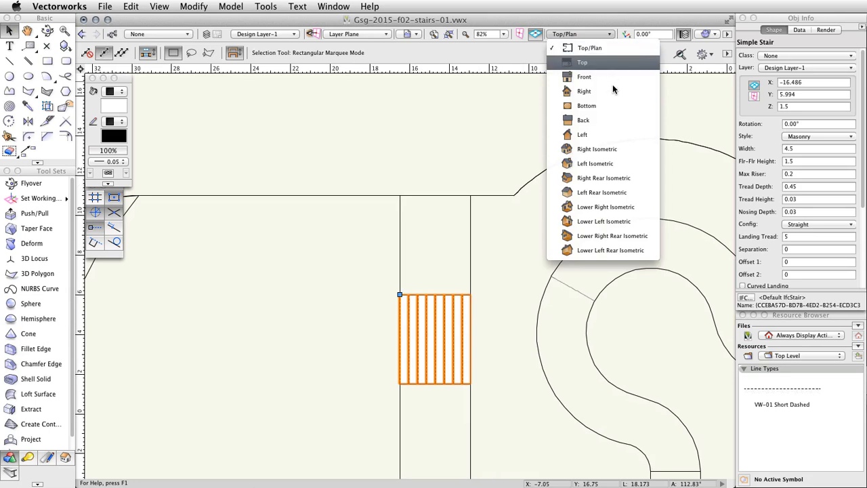
click(630, 163)
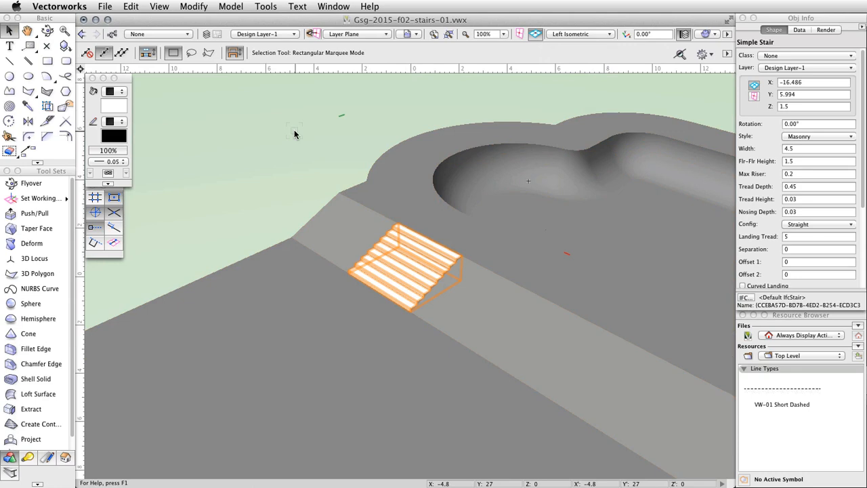
scroll(294, 133, down, 3)
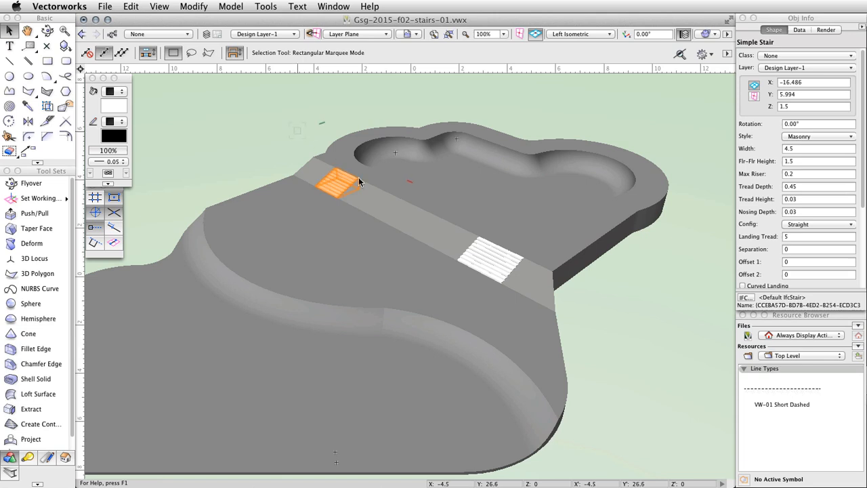
shift+click(484, 256)
shift+click(457, 233)
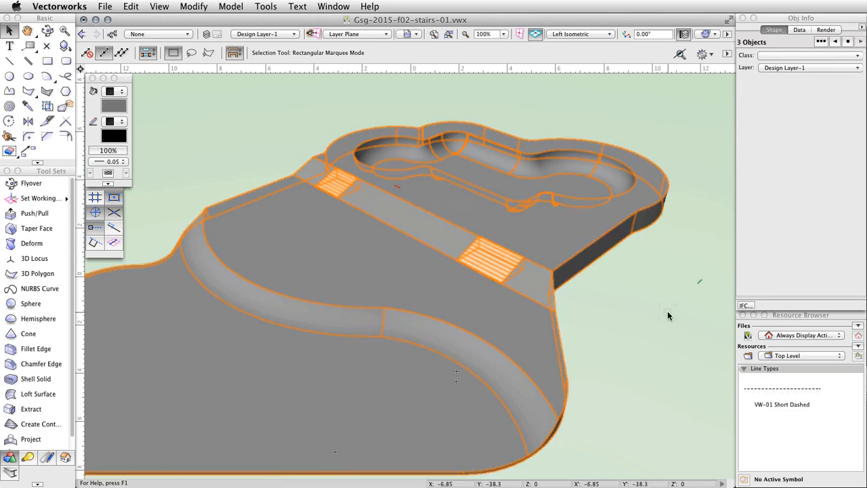
click(233, 8)
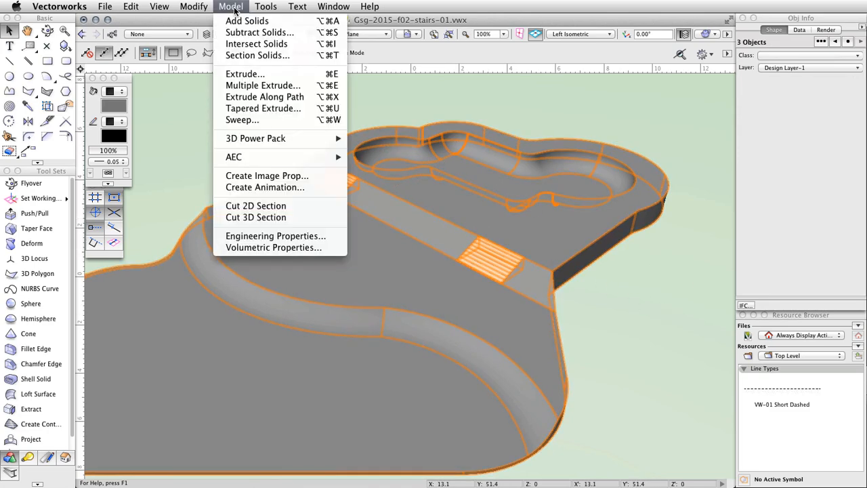
click(304, 24)
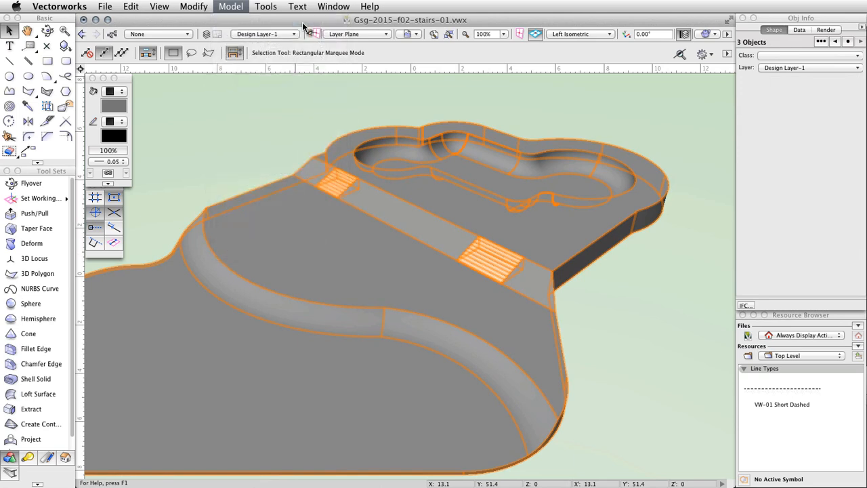
click(259, 122)
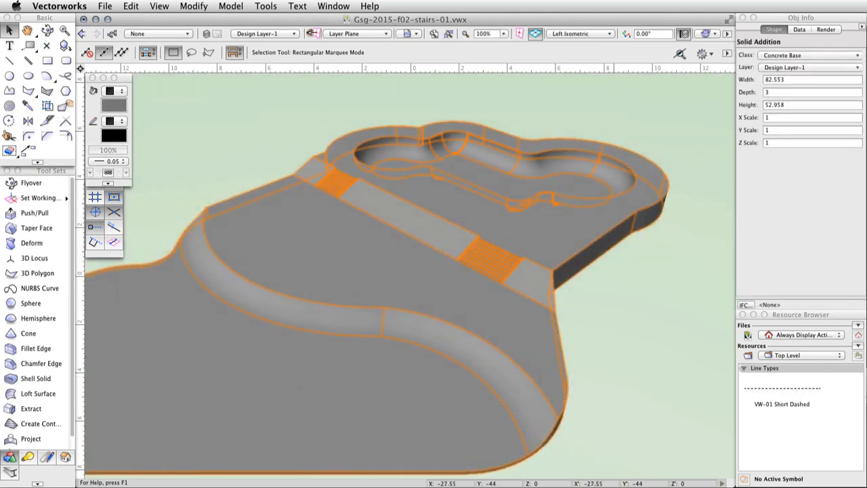
Switch to the Top/Plan view and draw a line across the curved slope along the seam between its two bends
click(572, 34)
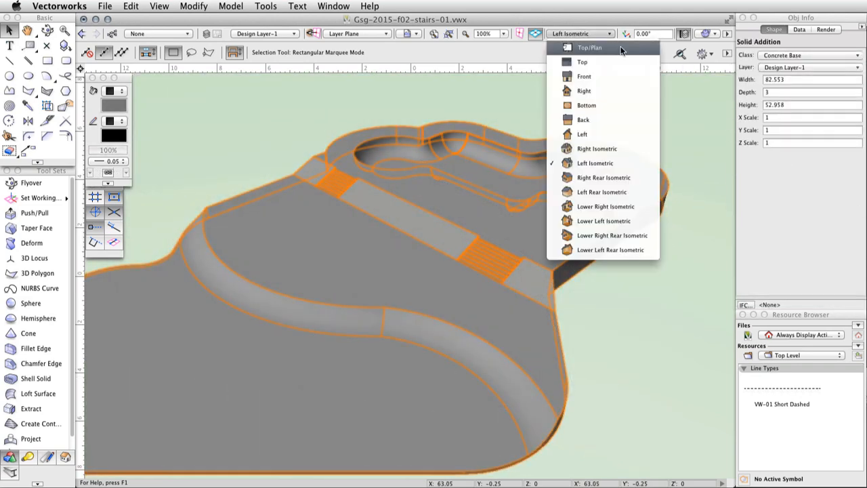
click(621, 47)
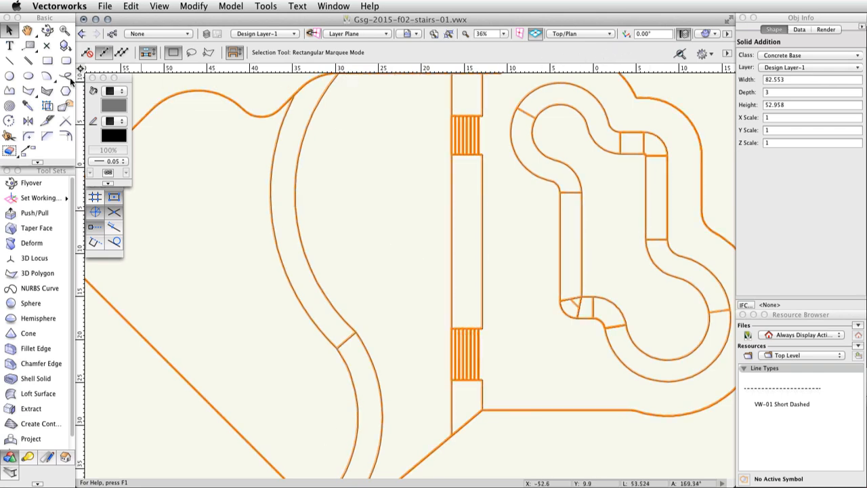
click(10, 61)
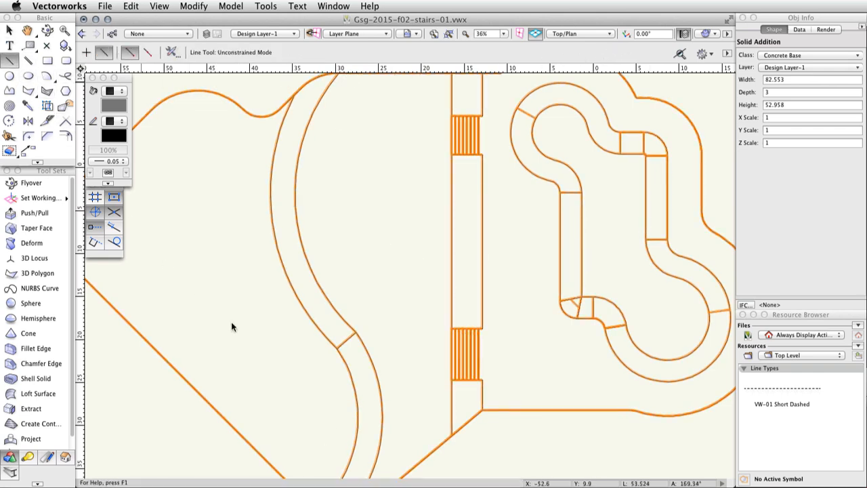
key(h)
middle_drag(256, 313, 265, 239)
scroll(310, 248, up, 2)
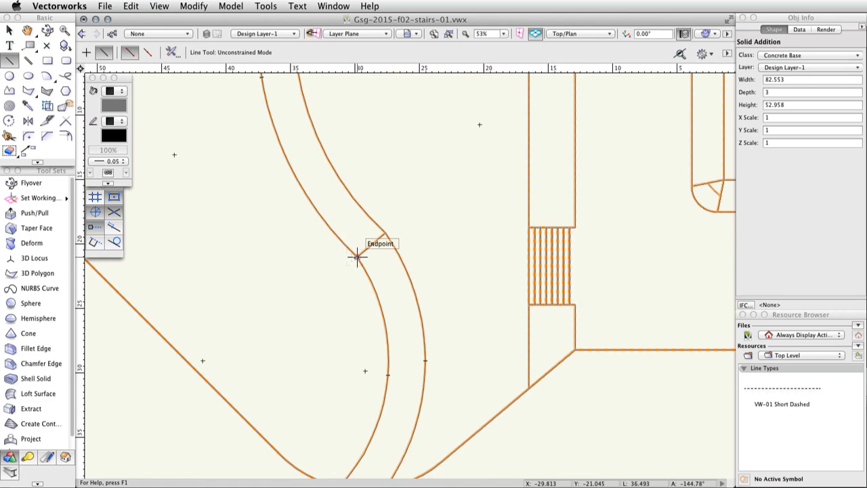
click(357, 256)
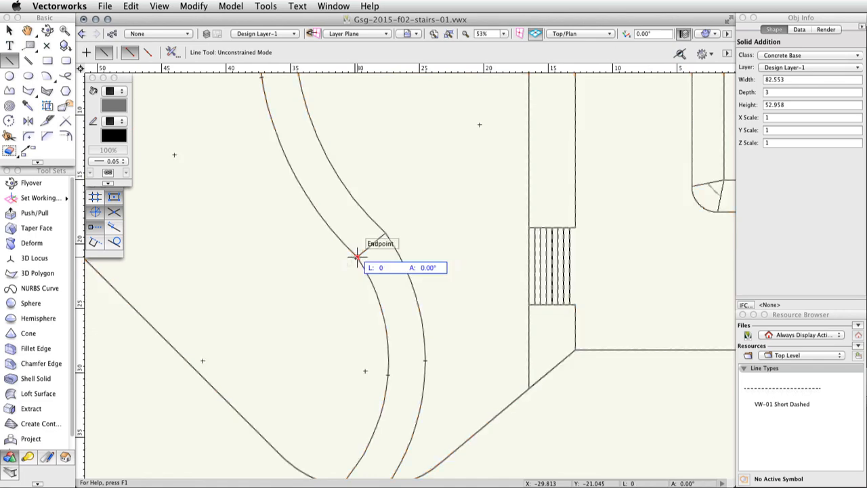
click(385, 233)
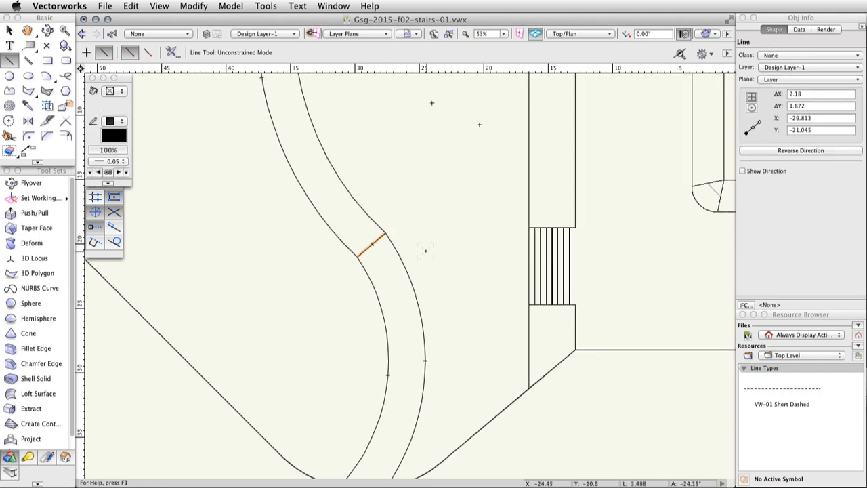
Trace the inner edge of the curved slope's lower bend with a three-point arc from the seam line to the base outline
click(47, 77)
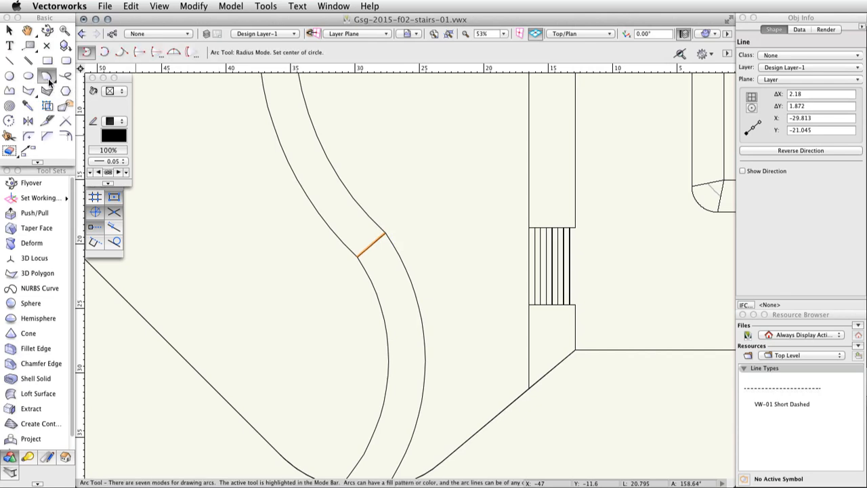
click(105, 54)
middle_drag(462, 345, 467, 271)
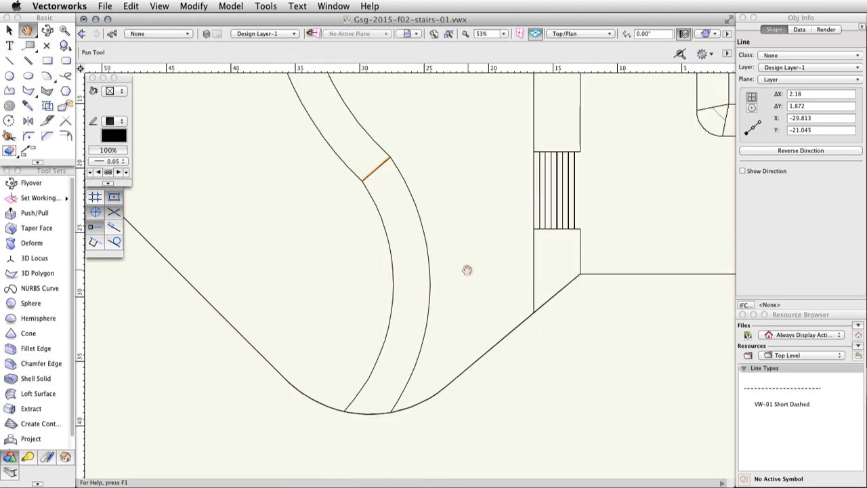
click(362, 180)
click(363, 181)
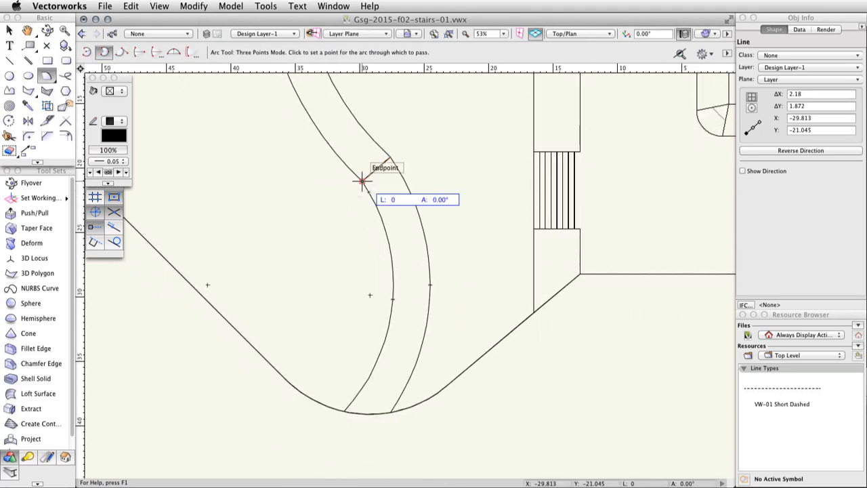
click(392, 299)
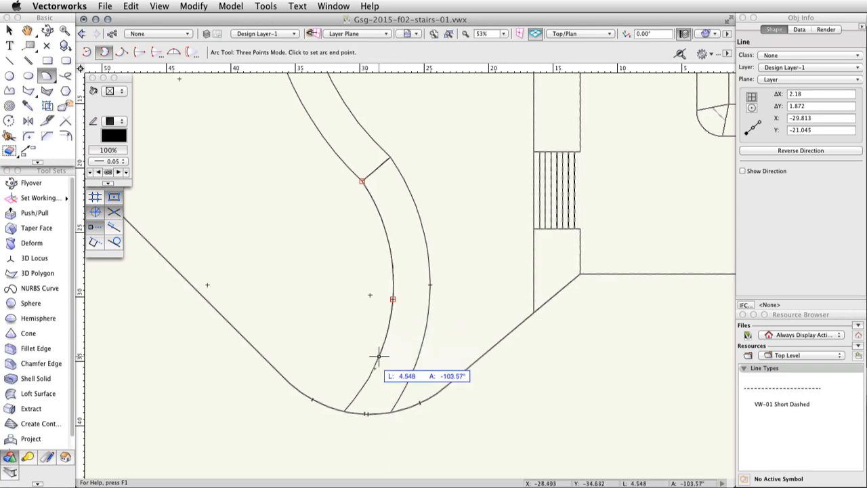
click(343, 411)
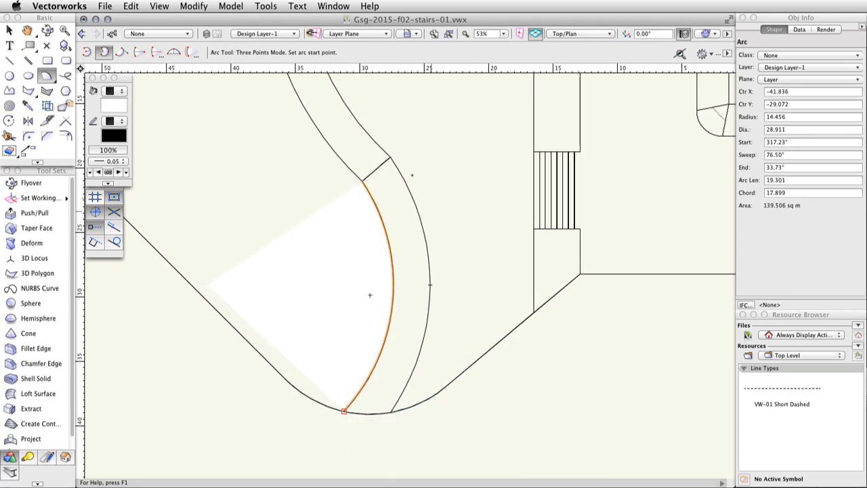
Trace the lower bend's outer edge and its end along the base outline with two more three-point arcs
click(390, 157)
click(430, 285)
click(393, 411)
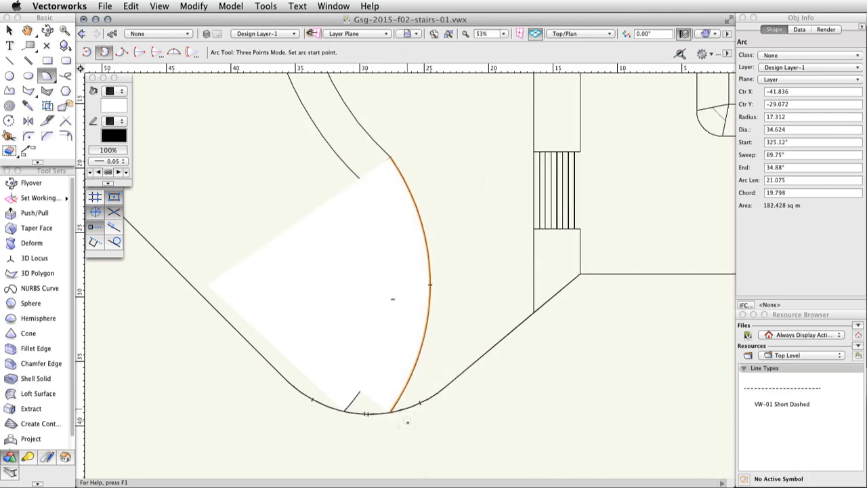
click(344, 410)
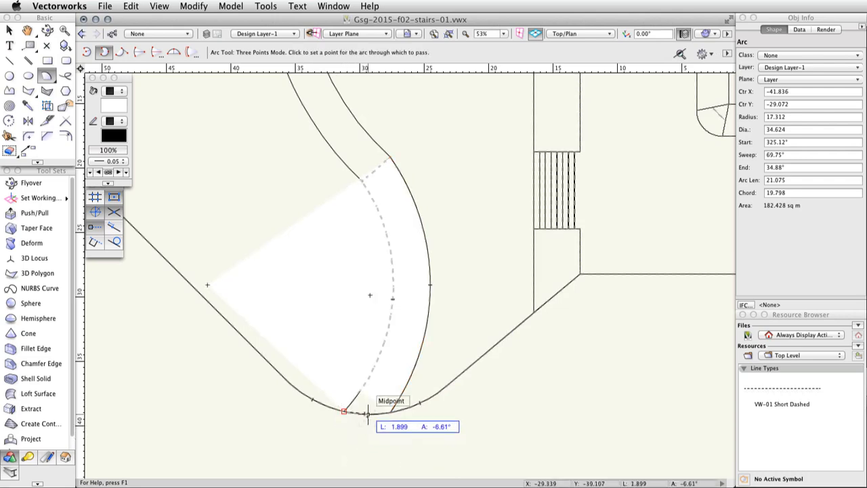
click(367, 413)
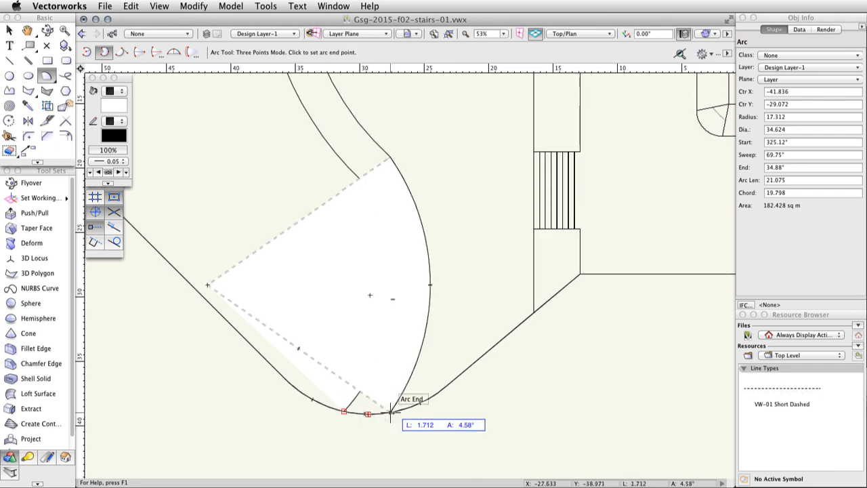
click(390, 414)
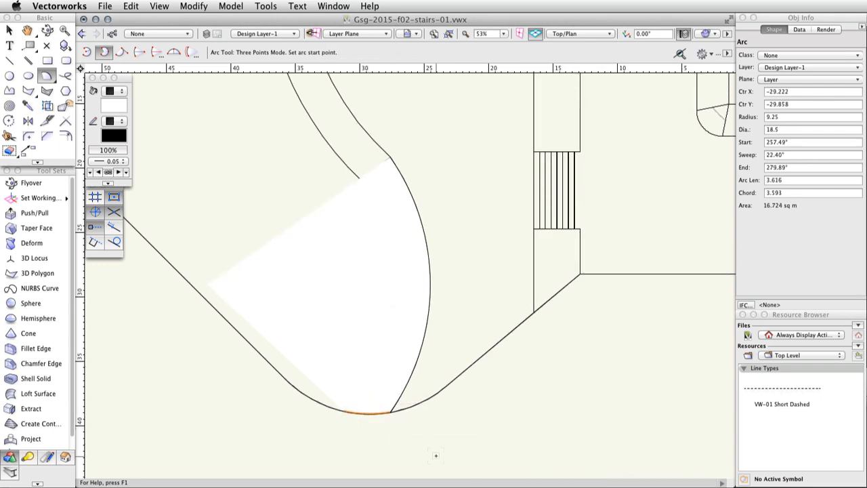
Select all three arcs and set their fill to None
key(x)
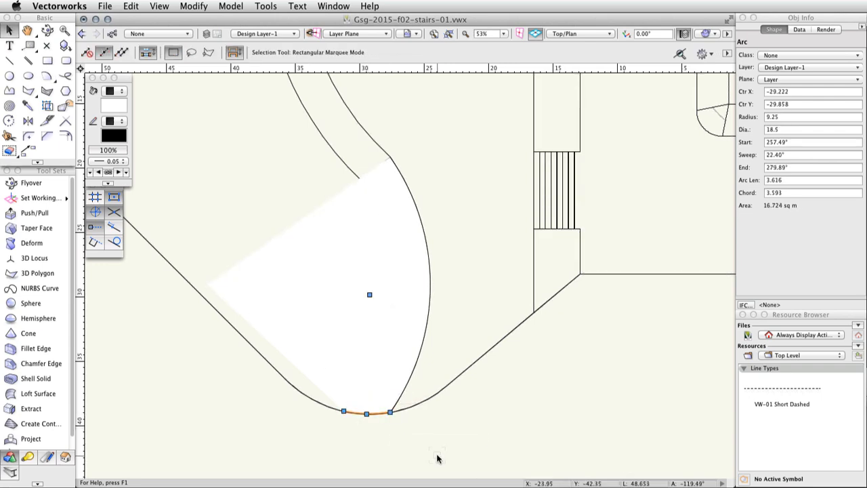
shift+click(428, 312)
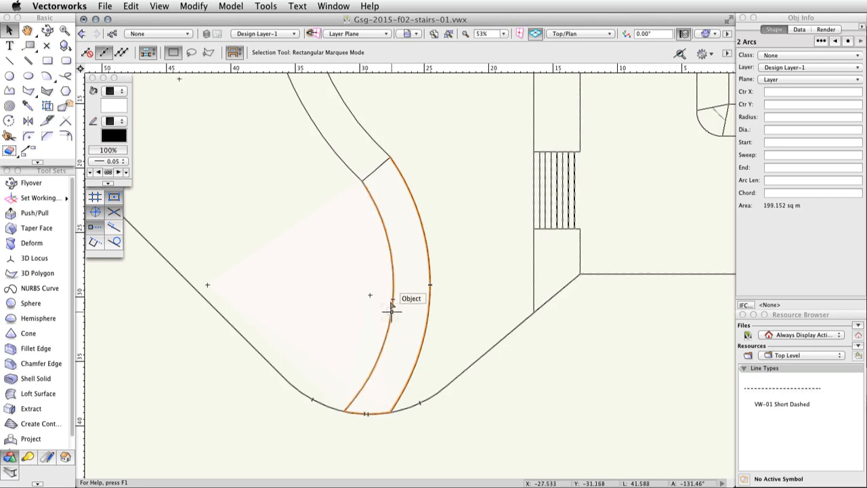
shift+click(391, 308)
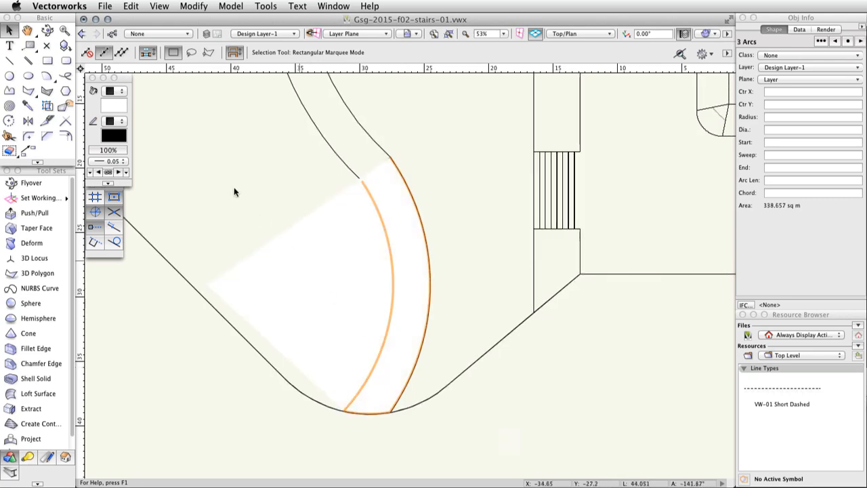
click(118, 91)
click(132, 82)
Make the Concrete Base class invisible in the Organization settings and clear the selection
click(111, 33)
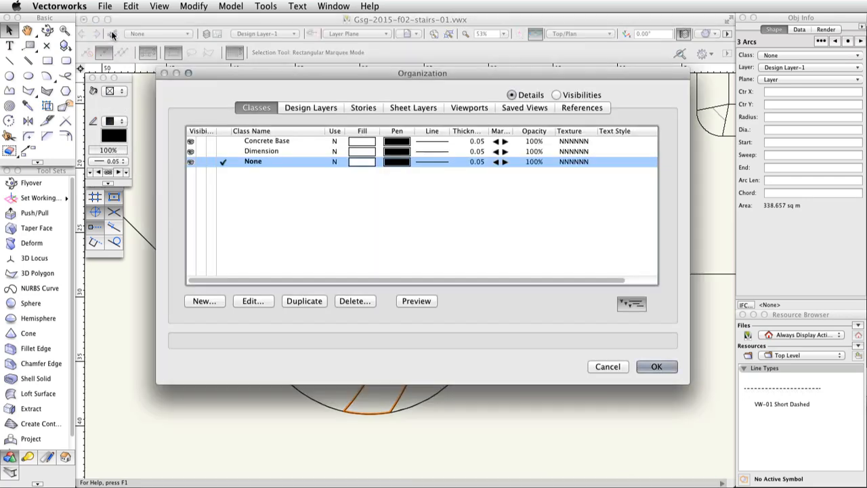
click(199, 140)
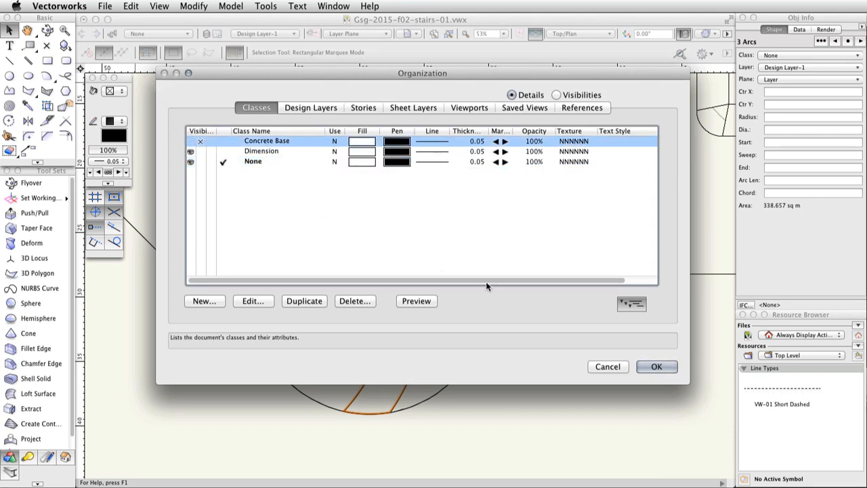
click(655, 366)
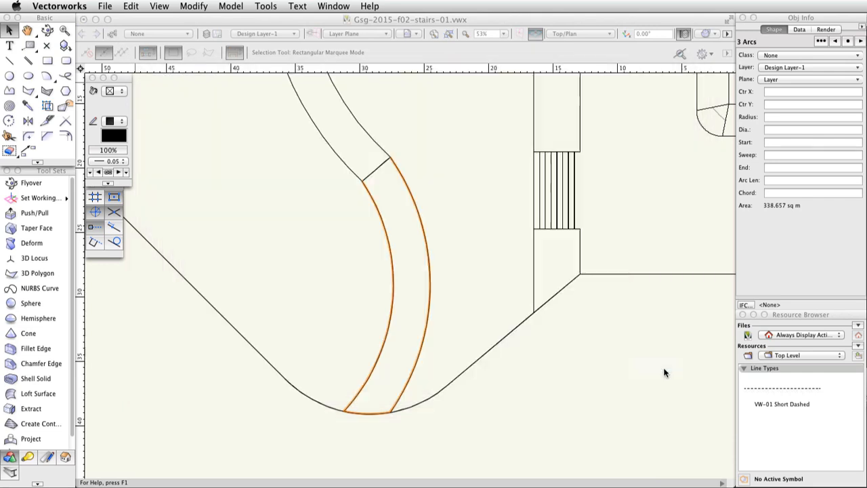
click(566, 337)
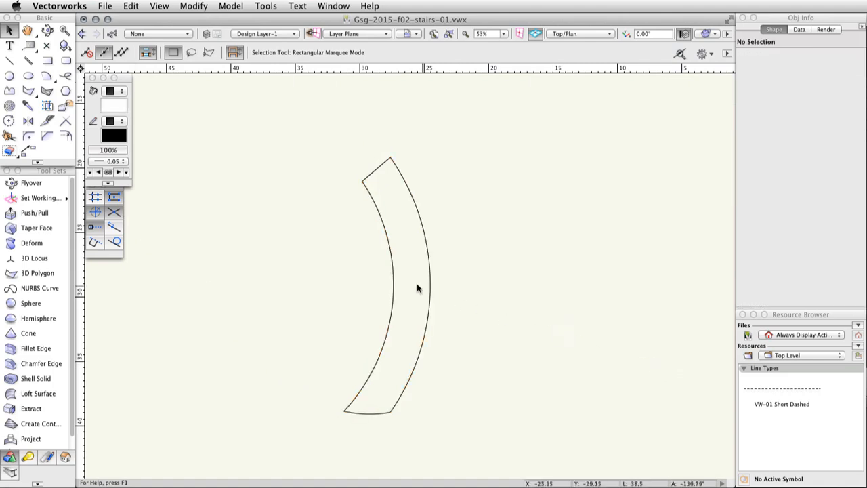
Offset a duplicate of the inner arc by 1.43 toward the outer arc and extend its upper end past the straight line
click(392, 278)
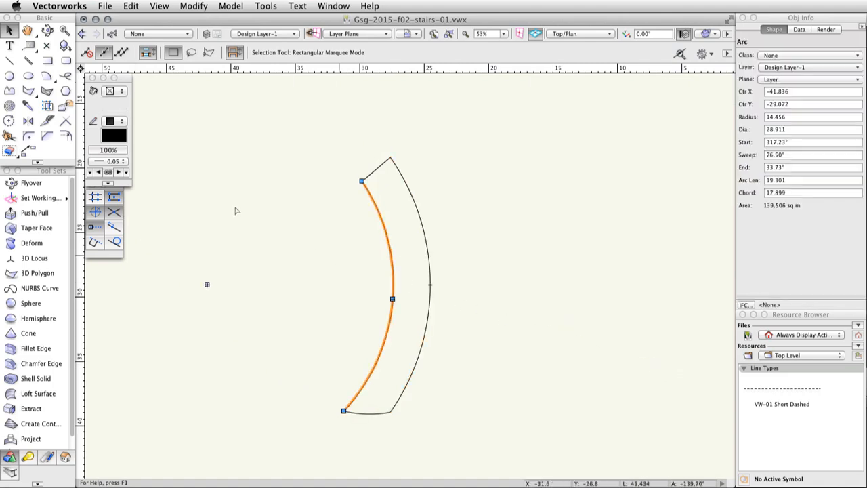
click(63, 136)
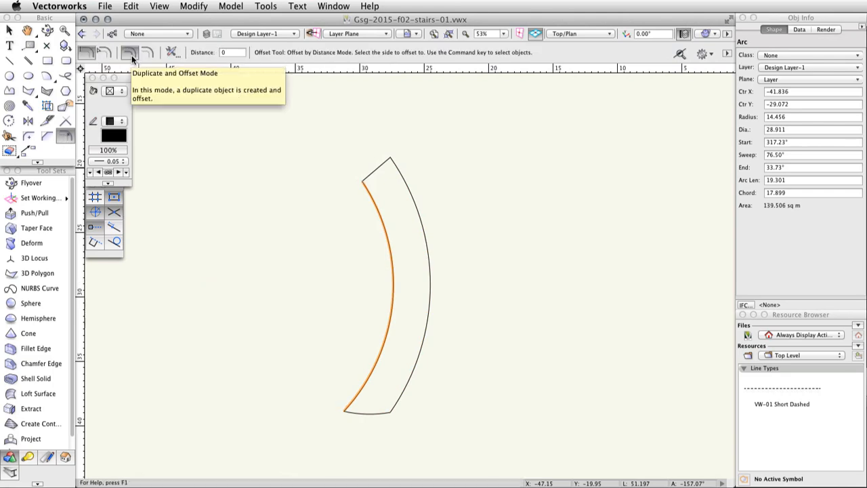
click(218, 52)
text(1)
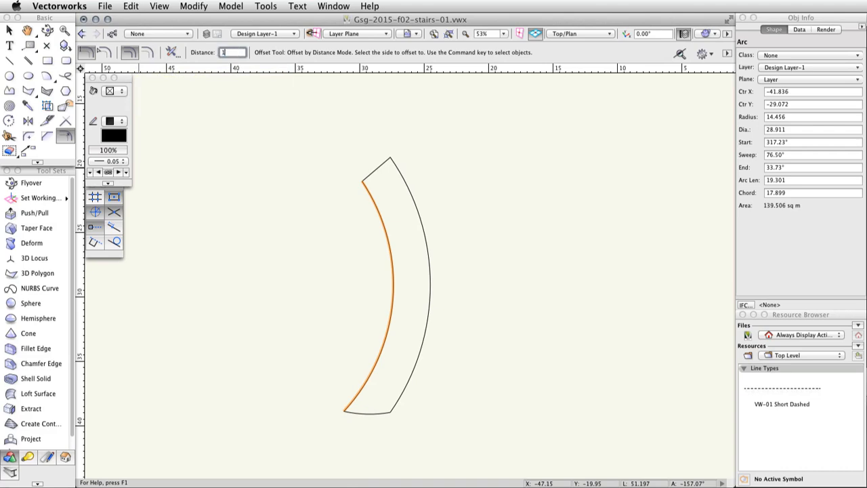
text(.43)
key(Return)
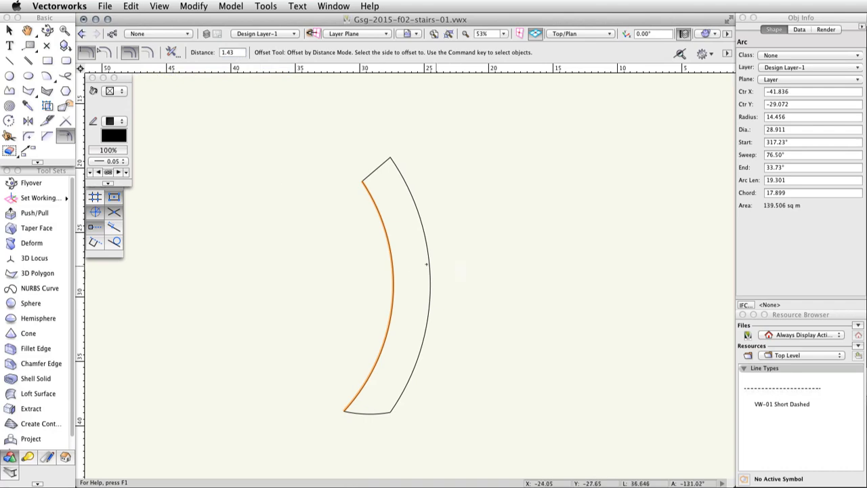
click(416, 262)
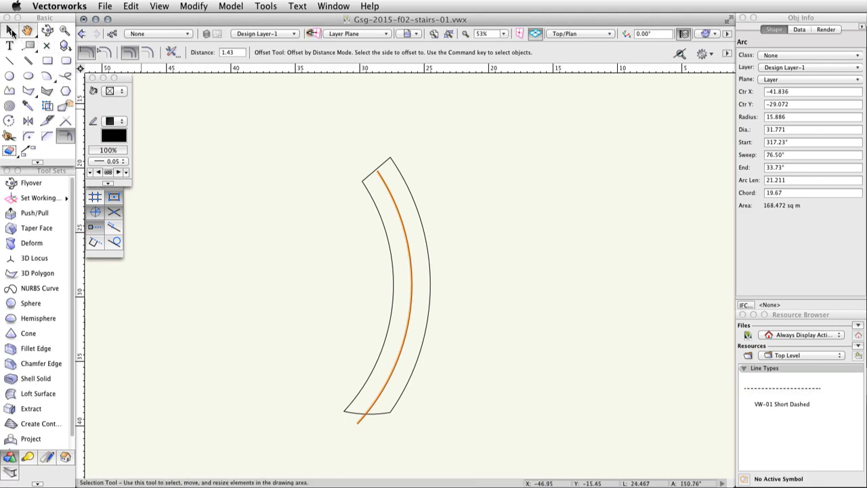
click(11, 31)
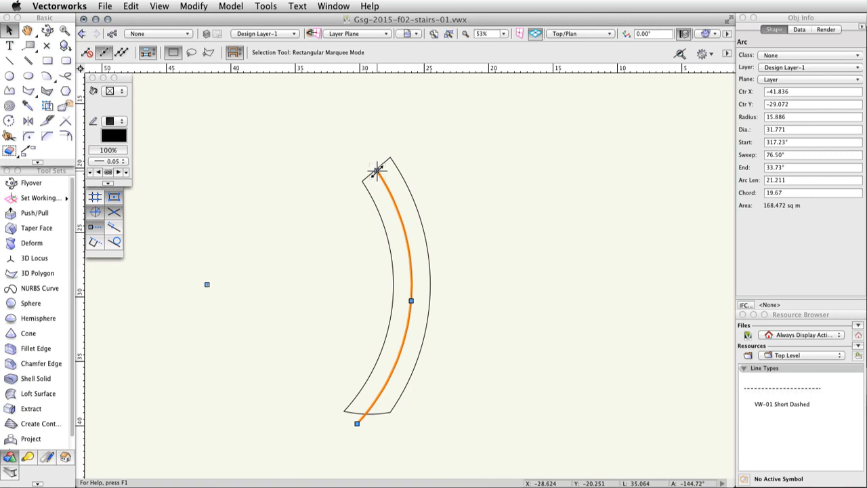
drag(377, 170, 363, 153)
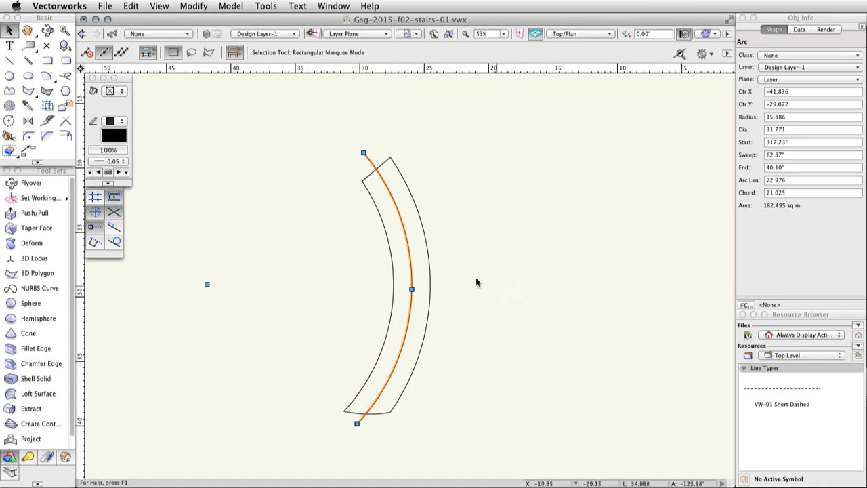
Create closed polylines from both halves of the curved strip with the 2D Polygon tool's Inner Boundary mode, and select both
click(28, 91)
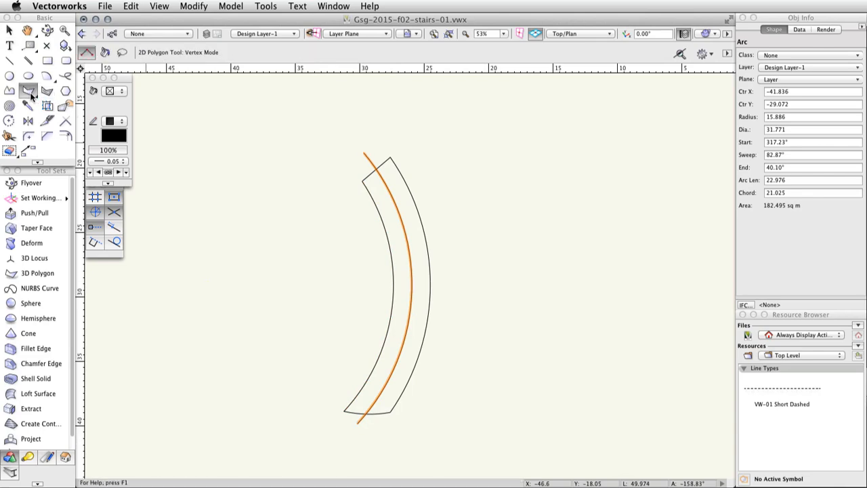
click(106, 53)
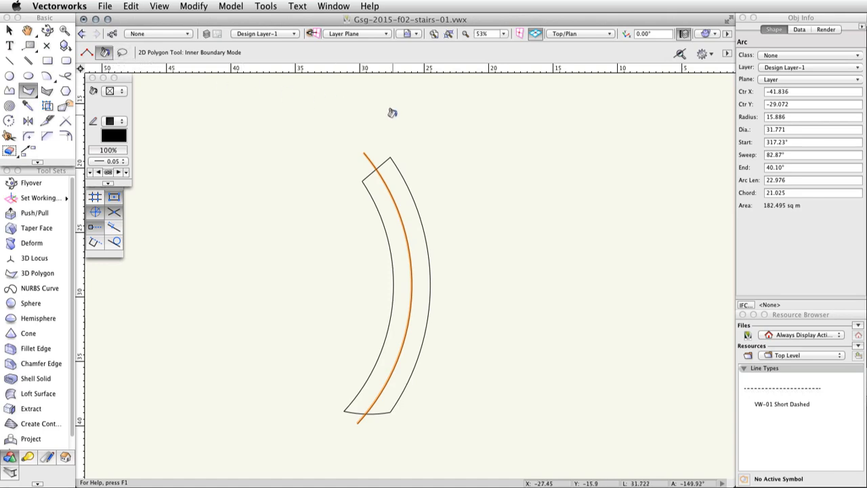
click(375, 189)
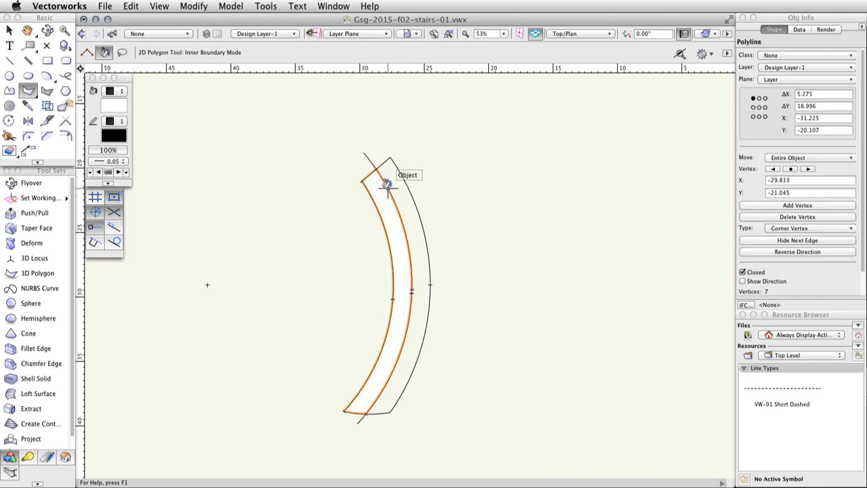
click(398, 182)
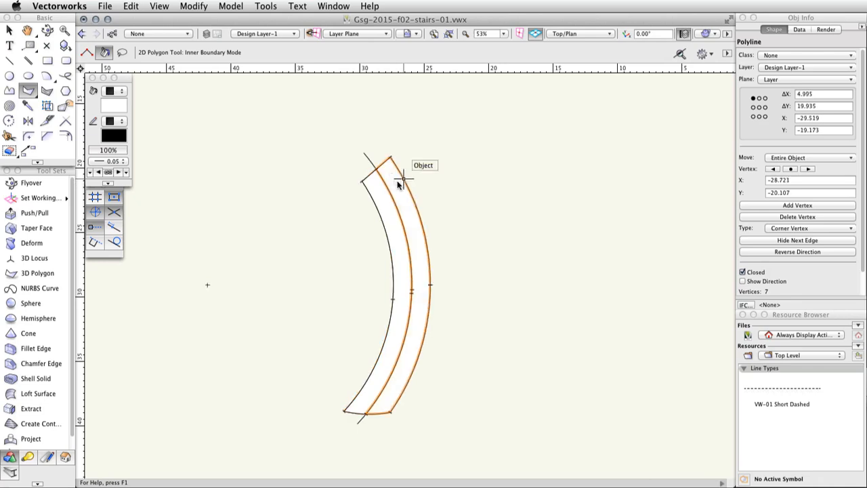
key(x)
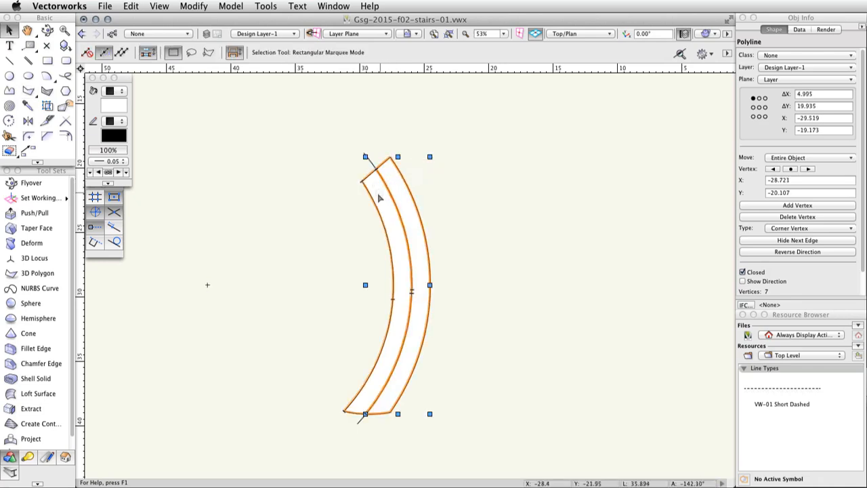
shift+click(387, 184)
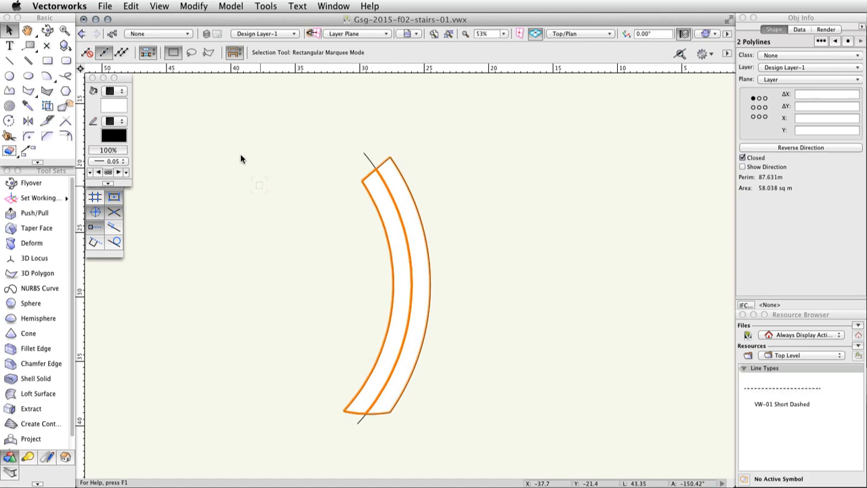
Cut both selected polylines to the clipboard, and offset a duplicate of the middle arc by 0.715 toward the inner arc
click(127, 6)
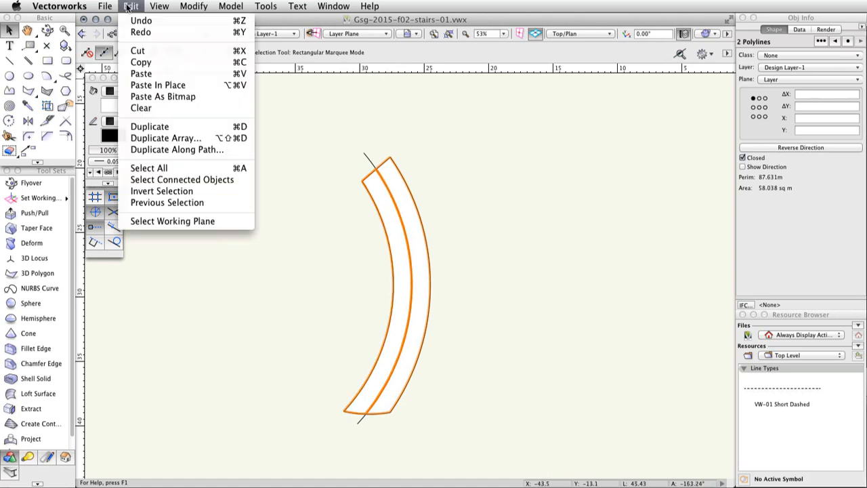
click(157, 50)
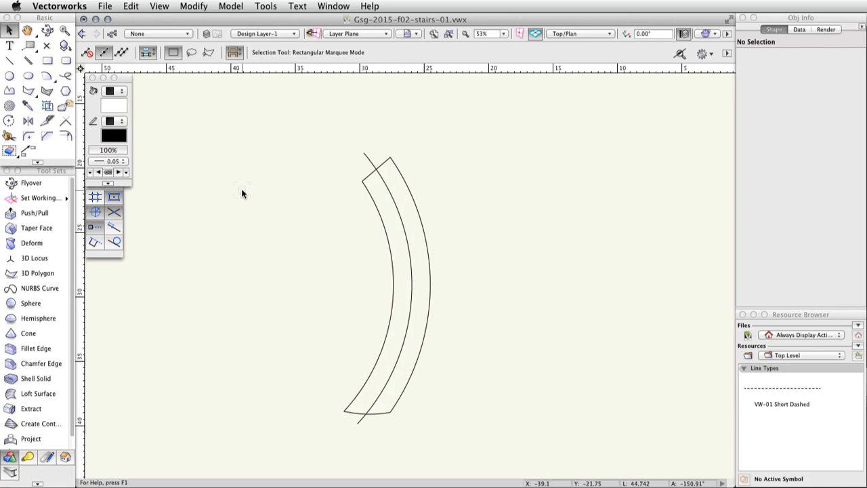
click(65, 136)
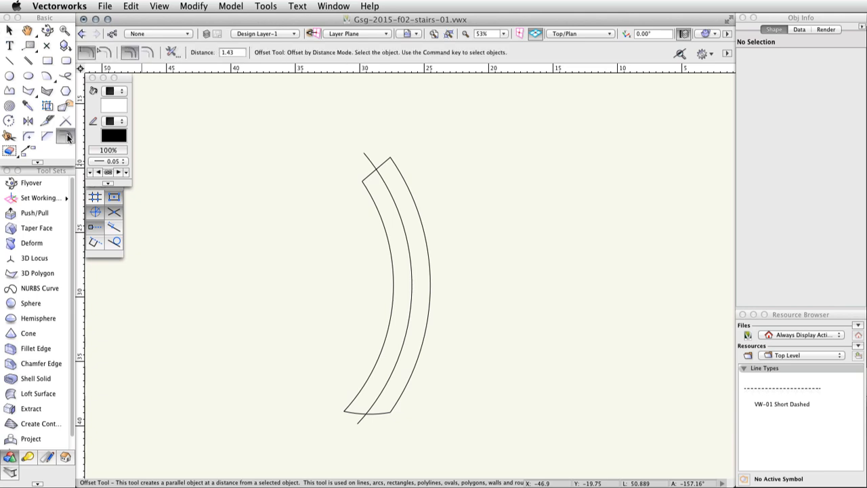
click(231, 53)
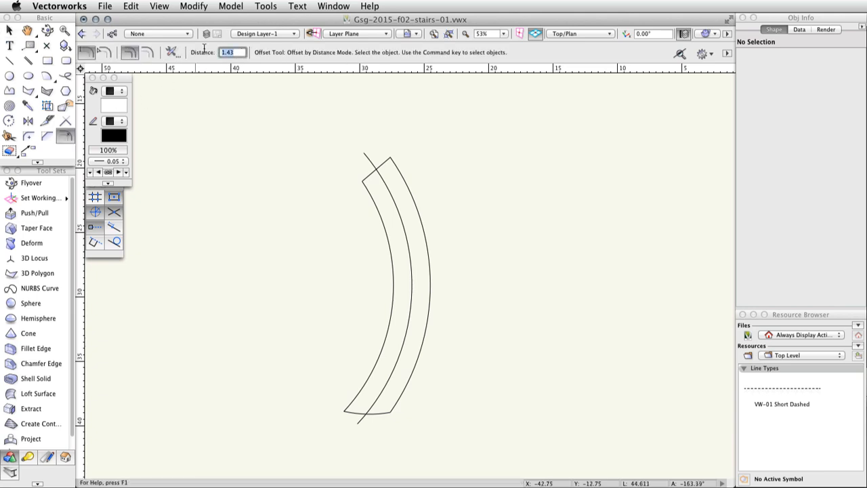
text(0.715)
key(Return)
key(x)
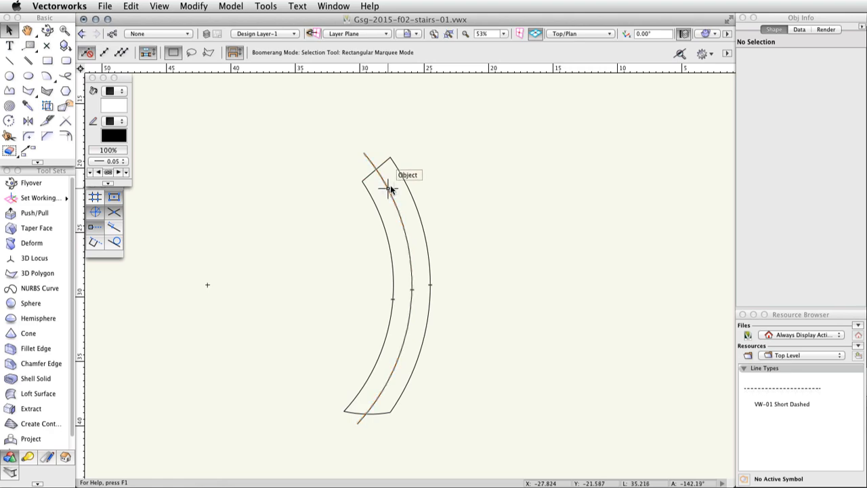
click(389, 190)
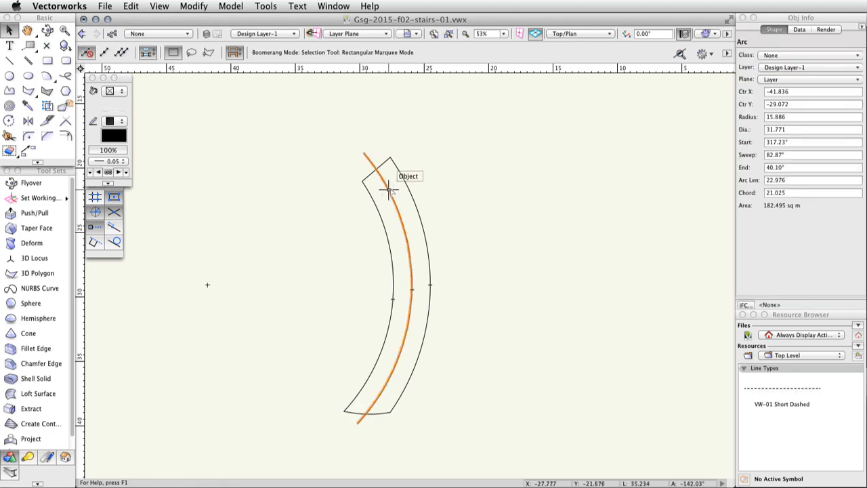
key(shift+minus)
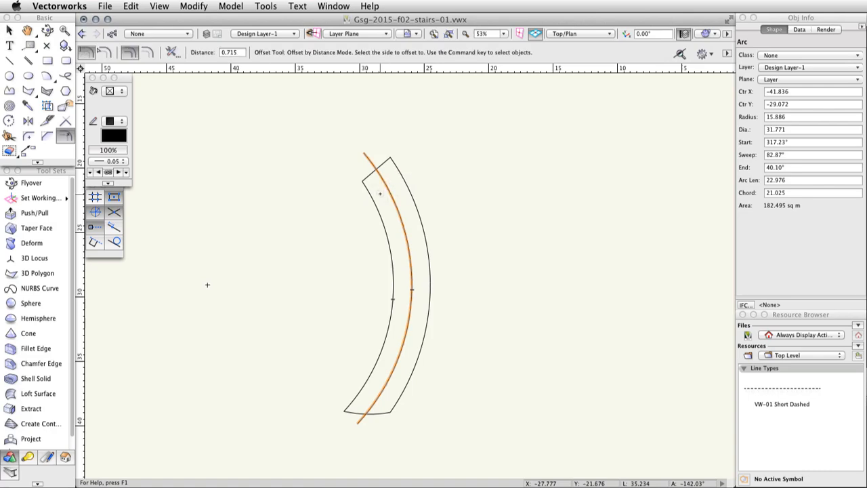
click(380, 194)
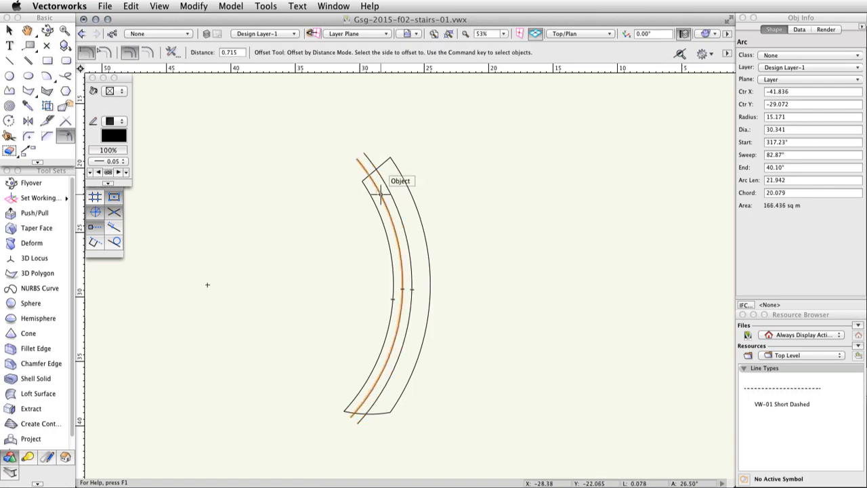
Offset another duplicate of the middle arc by 0.715 toward the outer arc
key(x)
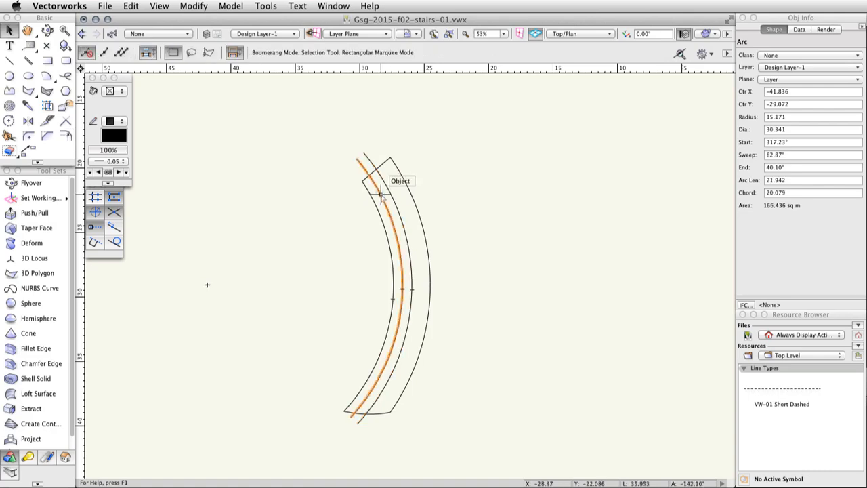
shift+click(390, 194)
super+click(391, 193)
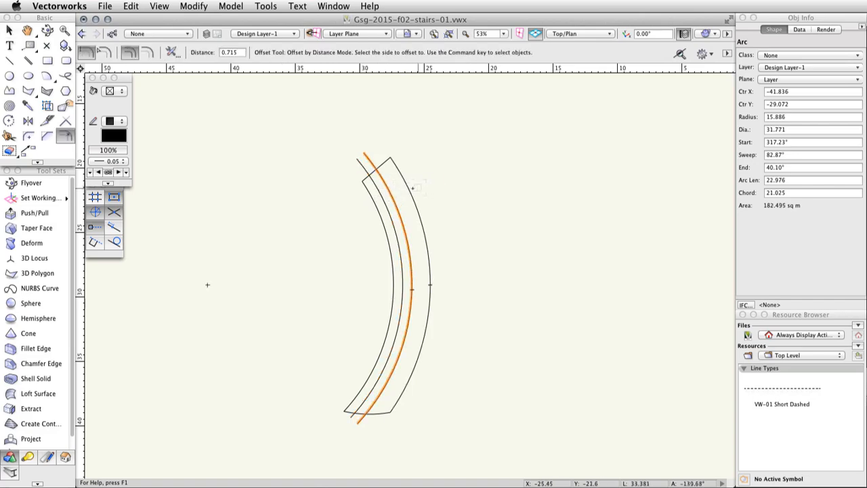
click(401, 192)
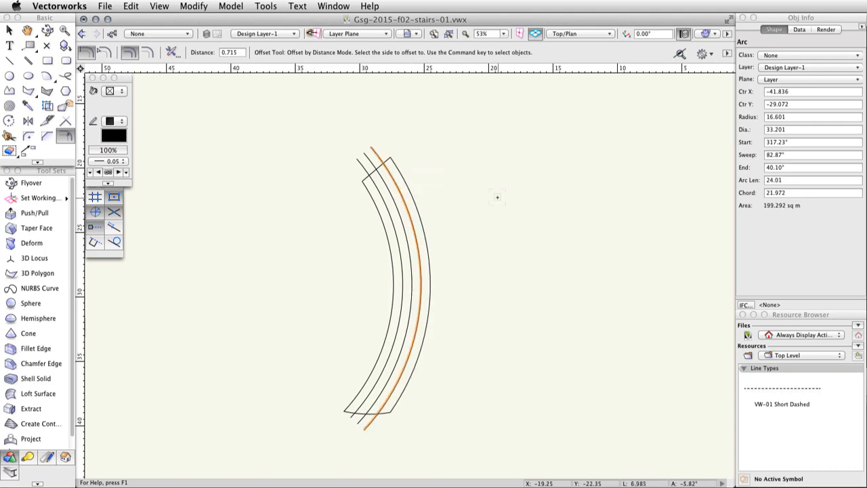
Delete the original middle arc between the two offset arcs and clear the selection
click(10, 30)
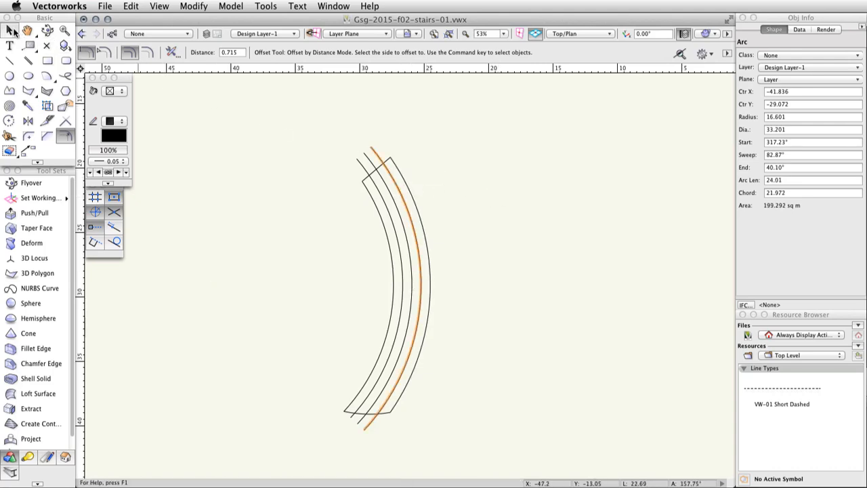
click(370, 157)
click(441, 160)
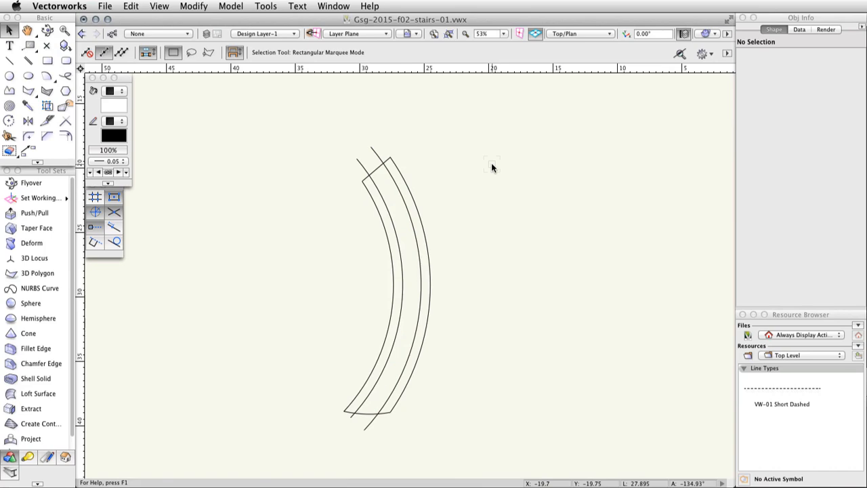
Create a closed polyline between the two offset arcs with the 2D Polygon tool's Inner Boundary mode, and delete all other visible objects
click(29, 95)
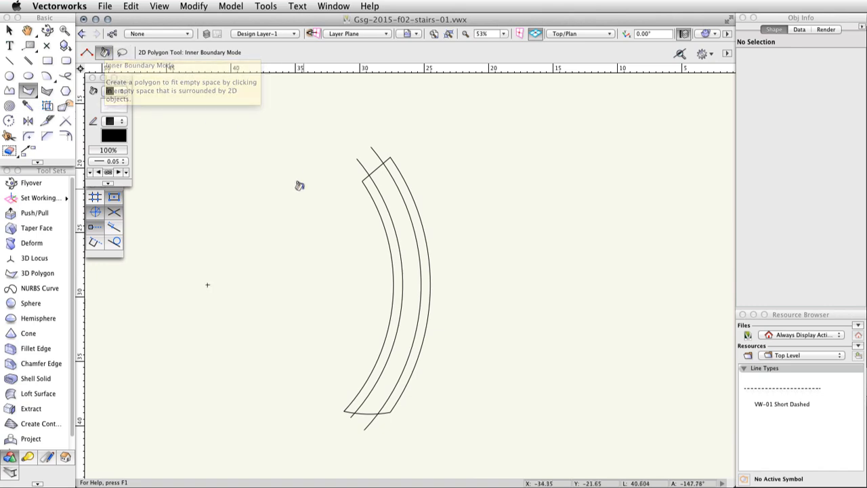
click(380, 177)
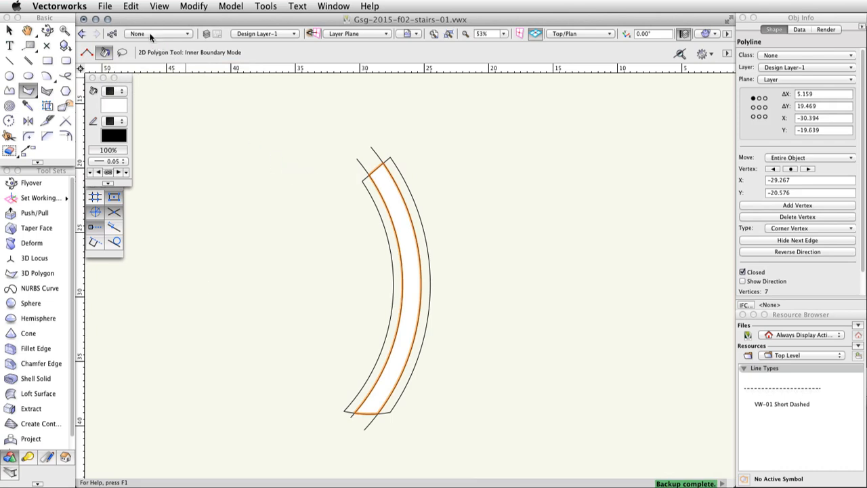
click(131, 7)
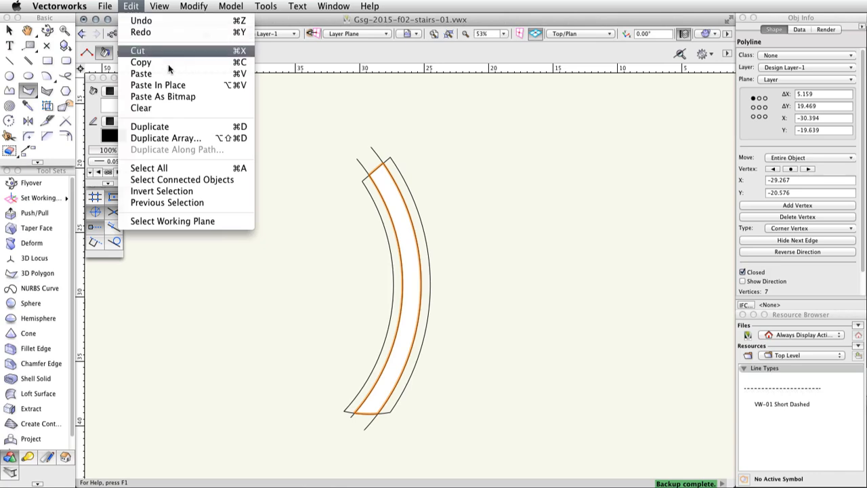
click(226, 194)
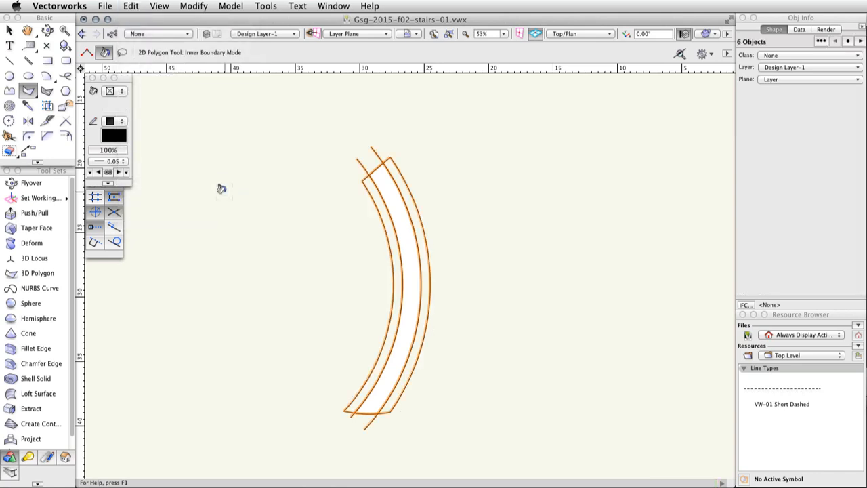
key(Delete)
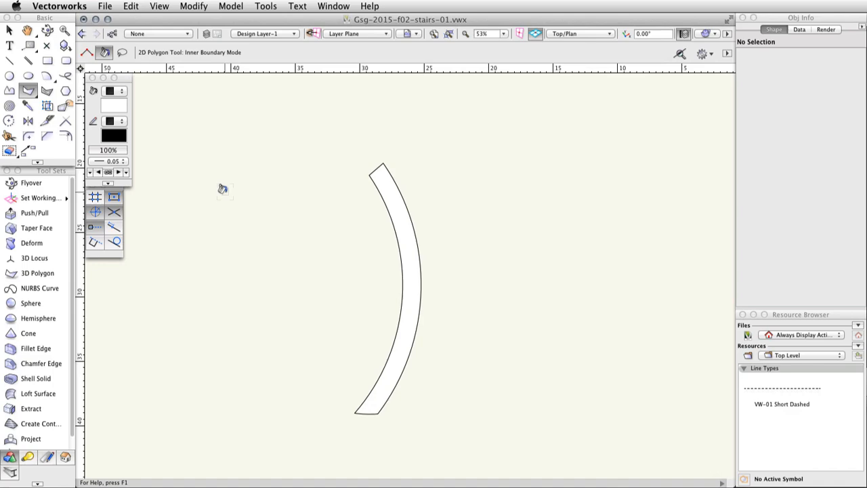
Paste the two cut polylines back in place and send the central strip polyline to the front
click(132, 8)
click(200, 82)
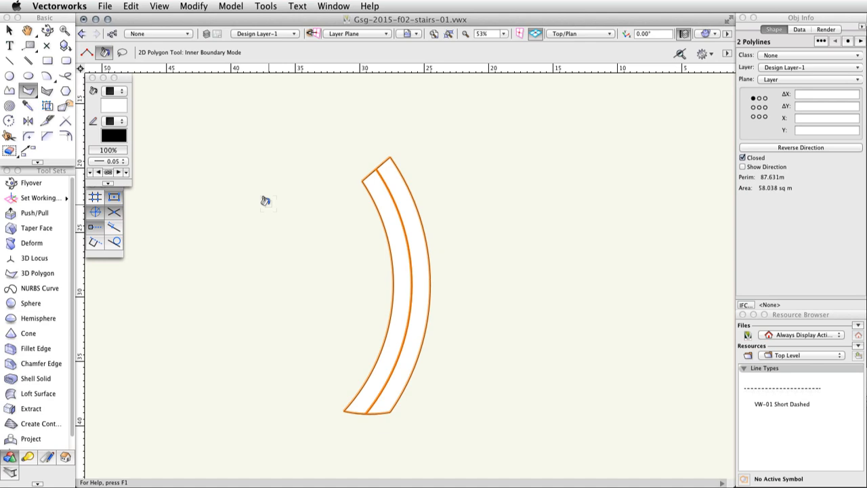
key(x)
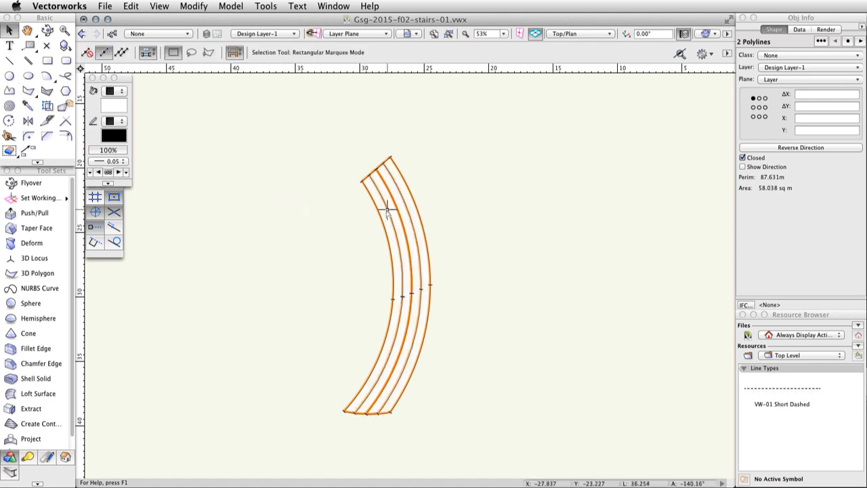
click(405, 202)
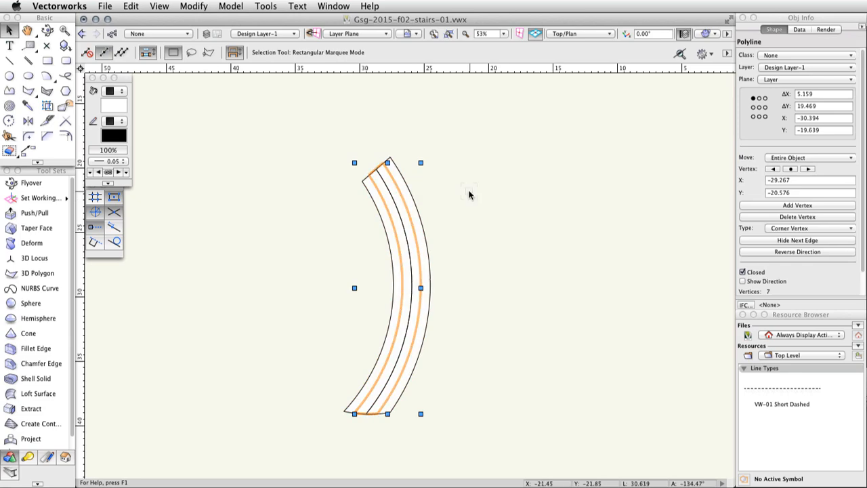
click(194, 6)
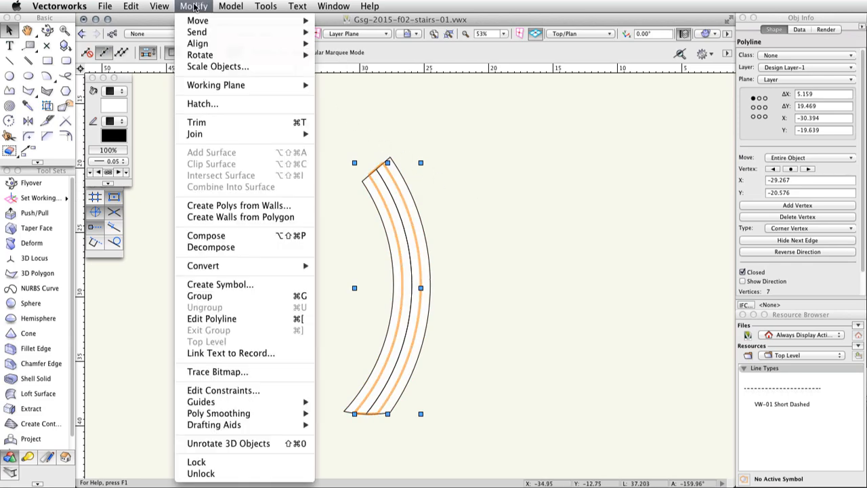
mouse_move(223, 35)
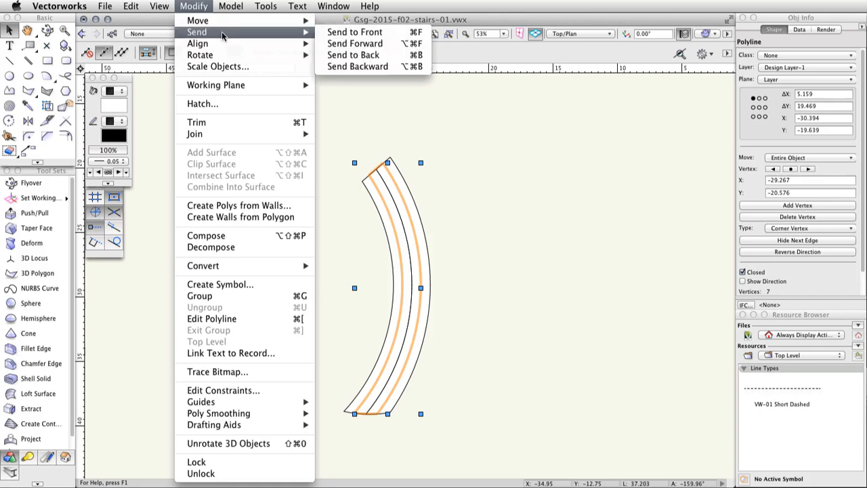
click(369, 34)
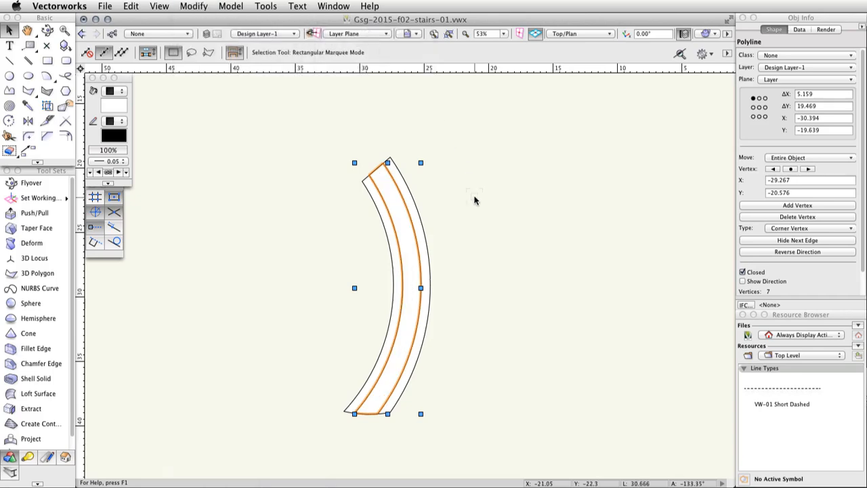
Make the Concrete Base class visible again in the Organization settings
click(114, 34)
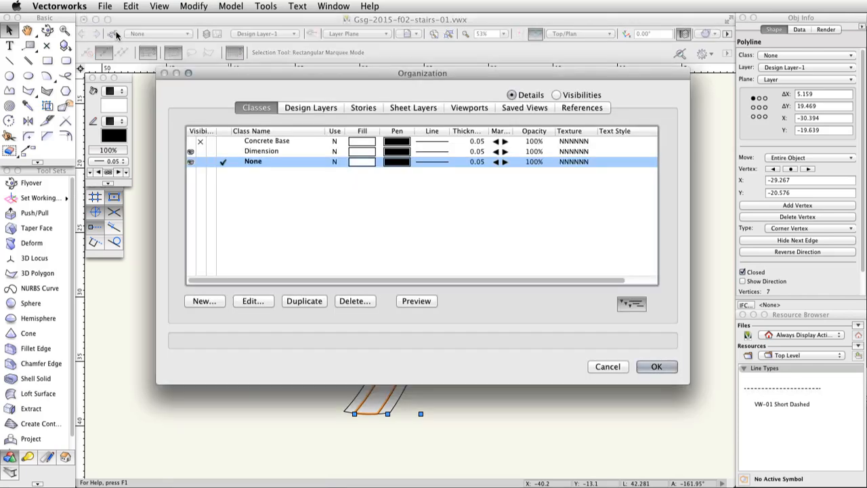
click(191, 142)
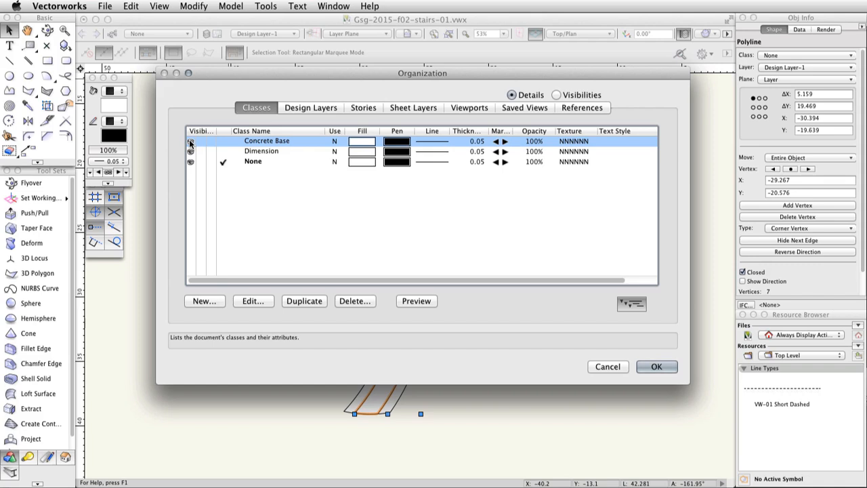
click(655, 366)
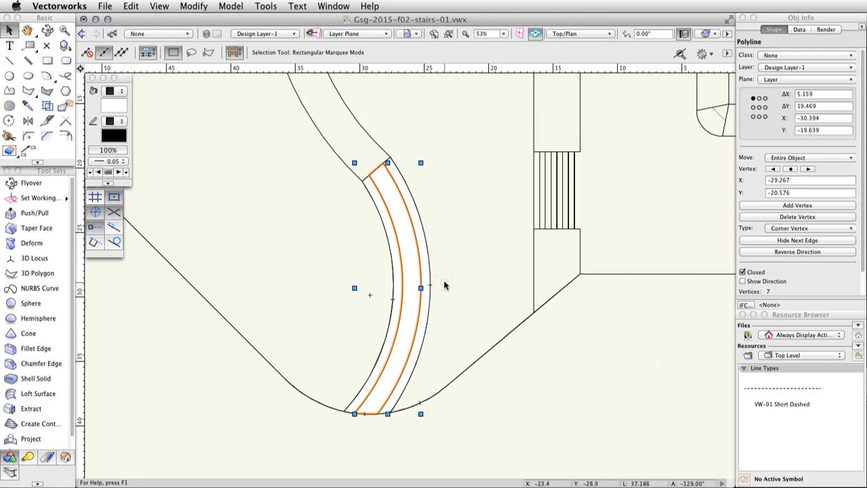
Extrude the inner polyline of the curved strip by 0.4
click(386, 233)
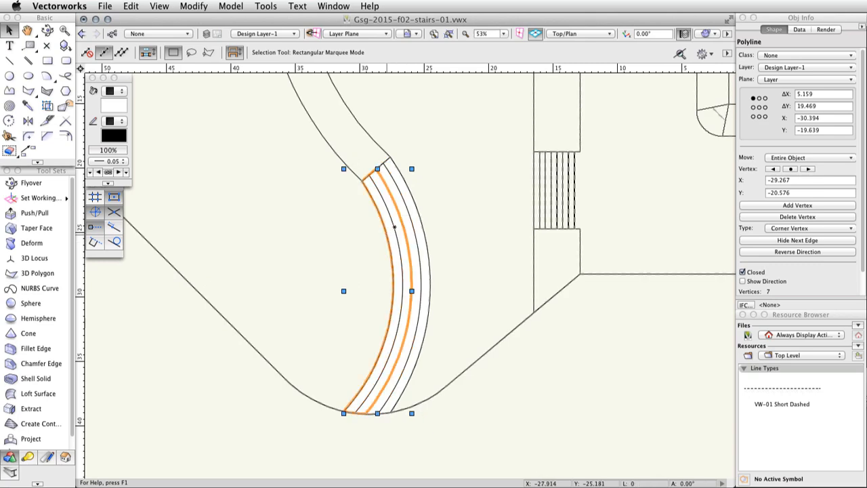
click(223, 5)
click(291, 74)
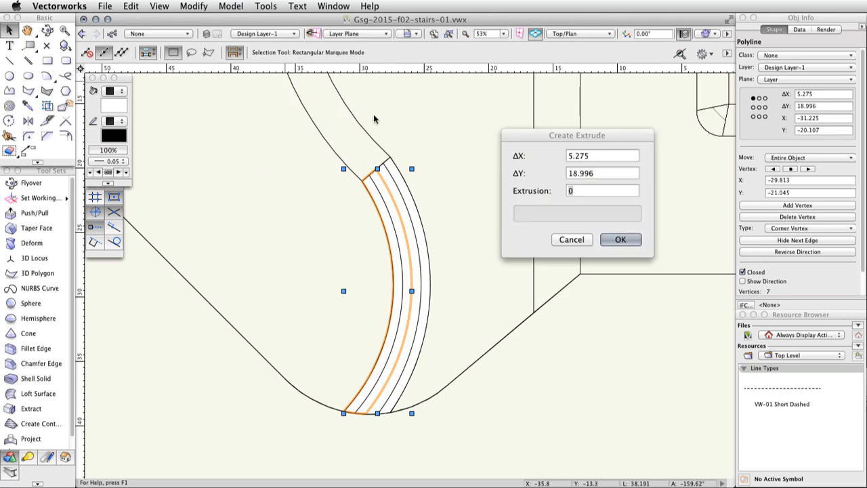
text(0.4)
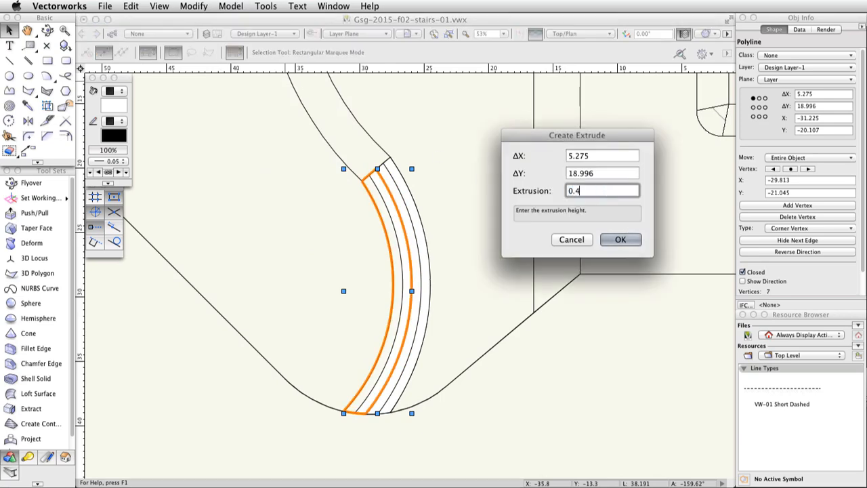
click(614, 238)
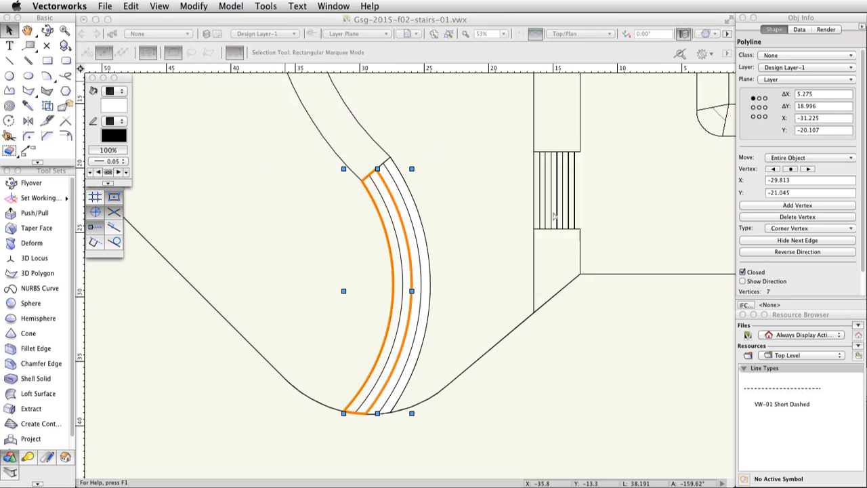
Extrude the central polyline of the curved strip by 0.8
click(396, 187)
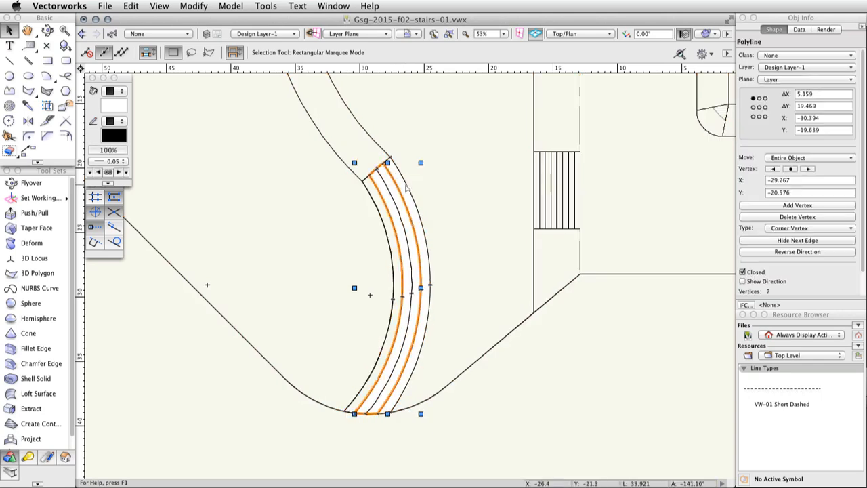
click(230, 6)
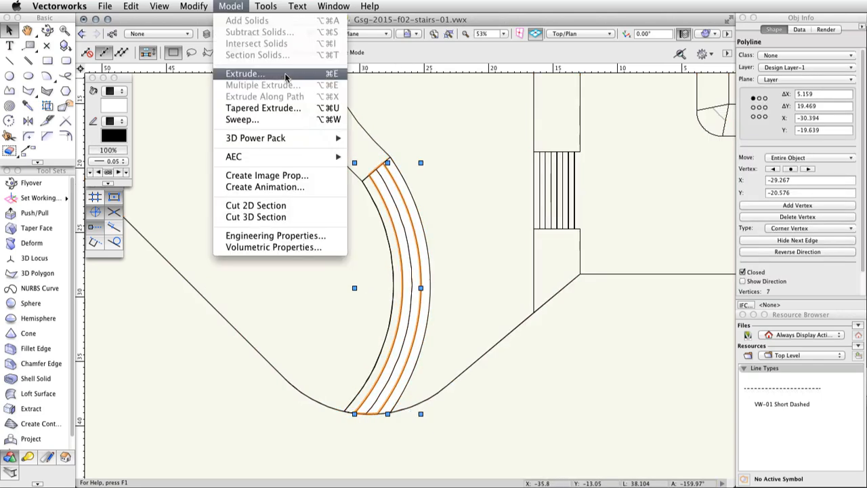
click(245, 74)
text(0.8)
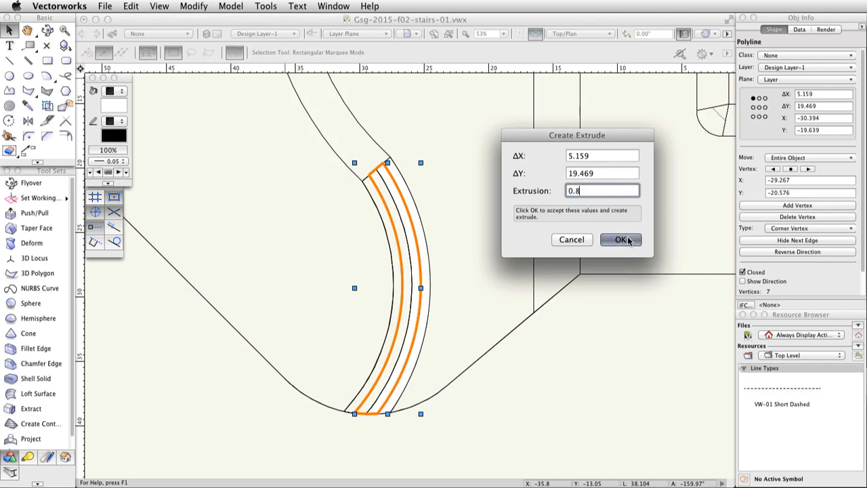
click(621, 240)
Extrude the outer polyline of the curved strip by 1.2
click(400, 169)
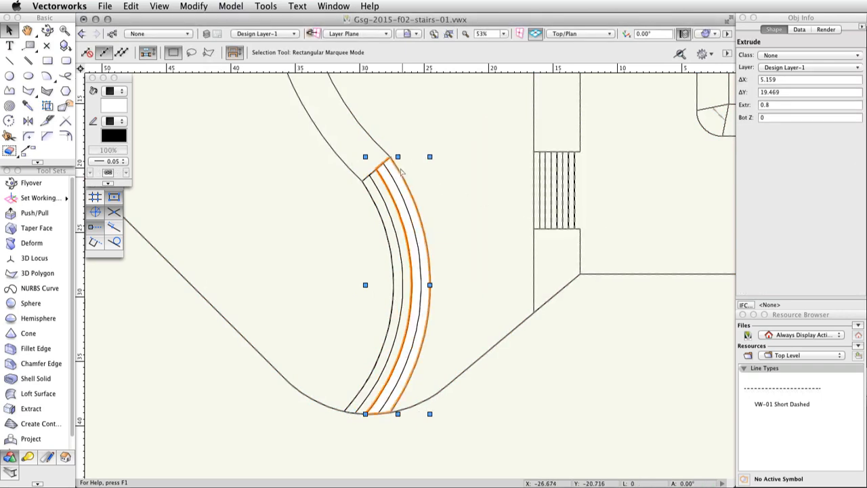
click(233, 6)
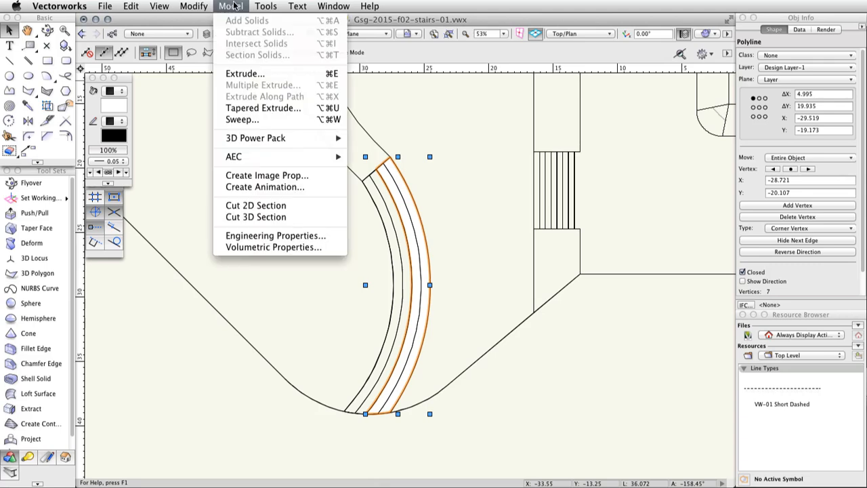
click(289, 74)
text(1.2)
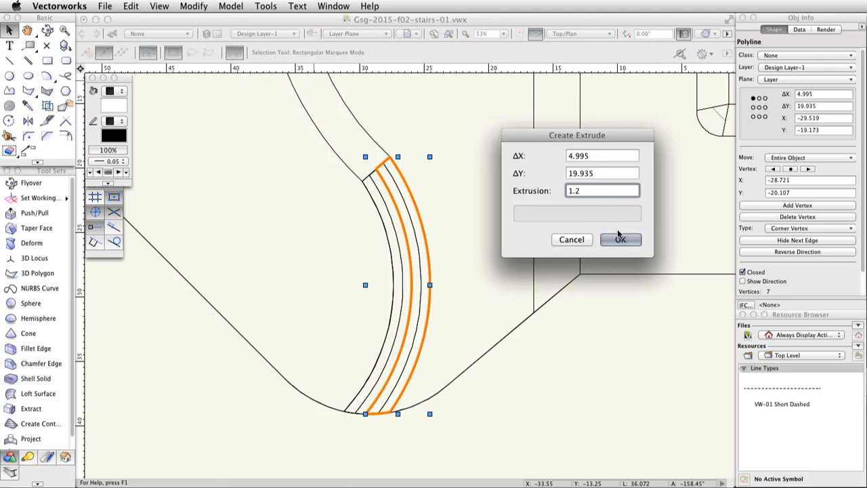
click(619, 238)
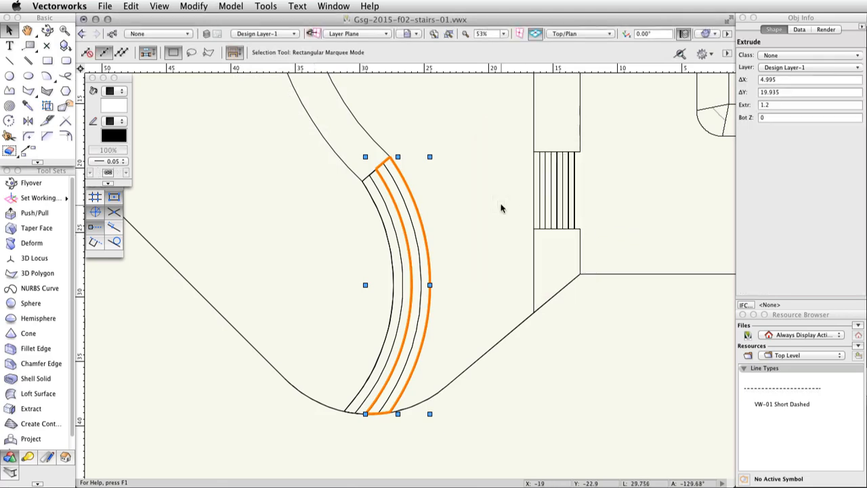
Switch to the Left Isometric view and combine the three curved step extrudes into a single solid with Add Solids
click(607, 34)
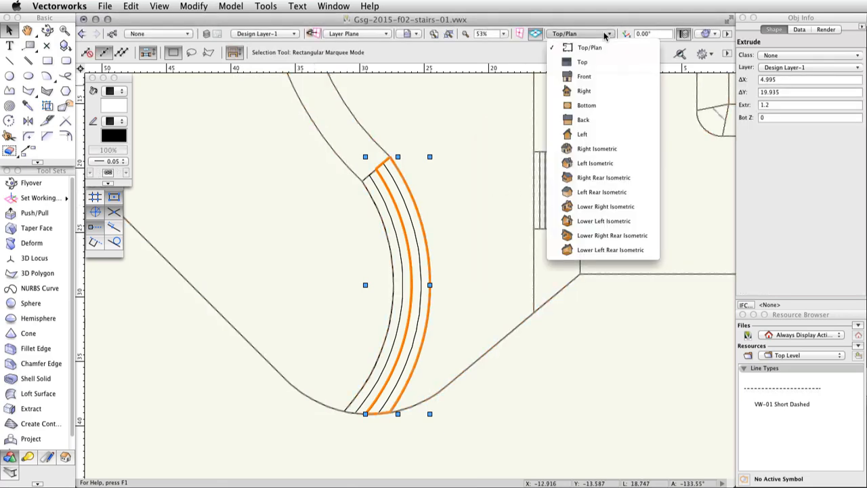
click(627, 163)
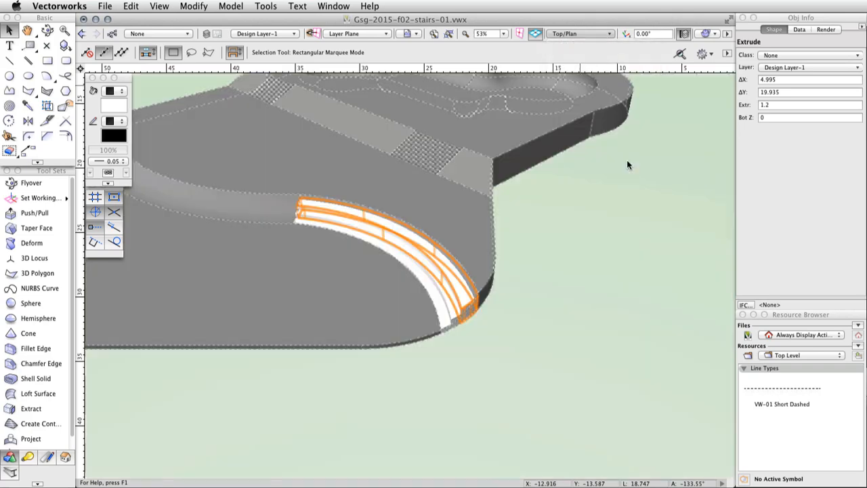
shift+click(405, 245)
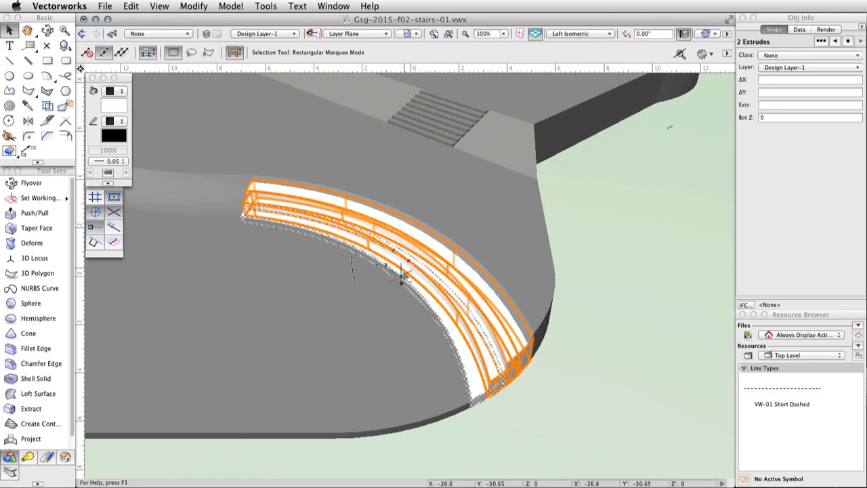
shift+click(420, 267)
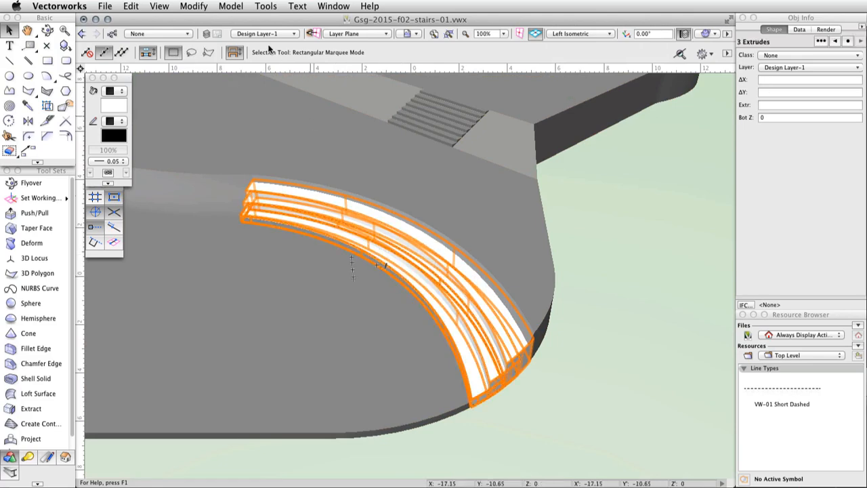
click(229, 6)
click(240, 20)
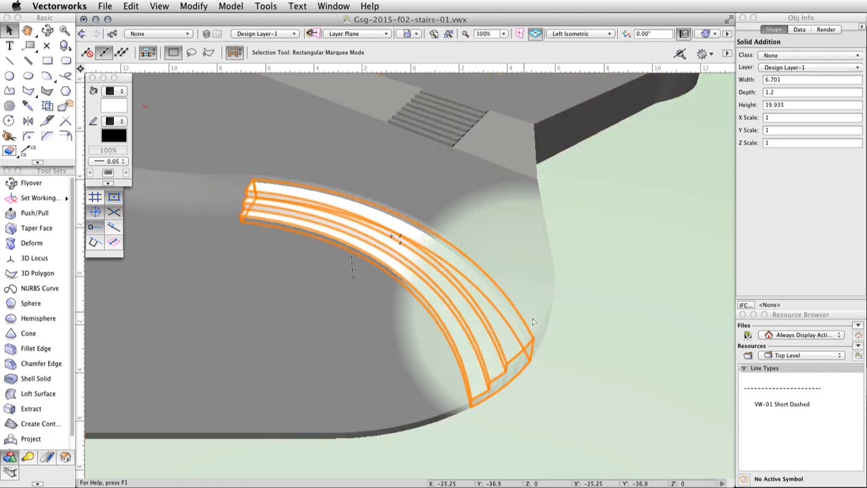
Raise the curved steps slightly so their outer top corner snaps to the upper edge of the concrete base
scroll(533, 331, up, 5)
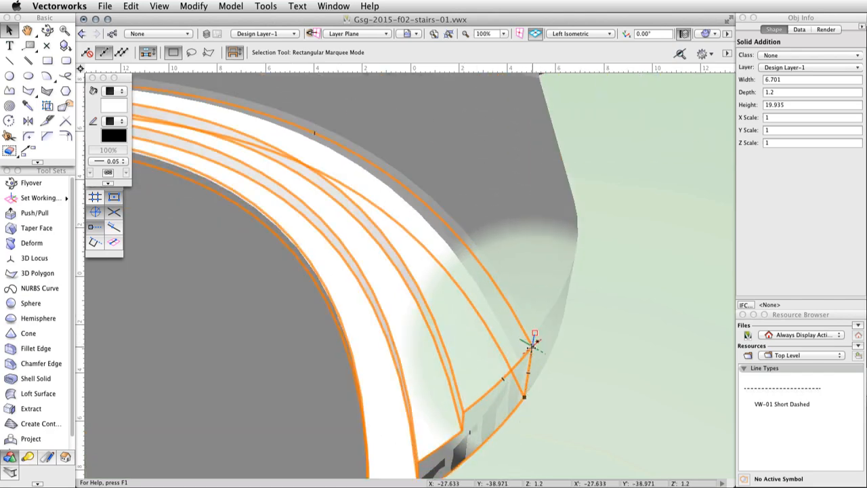
drag(532, 346, 534, 332)
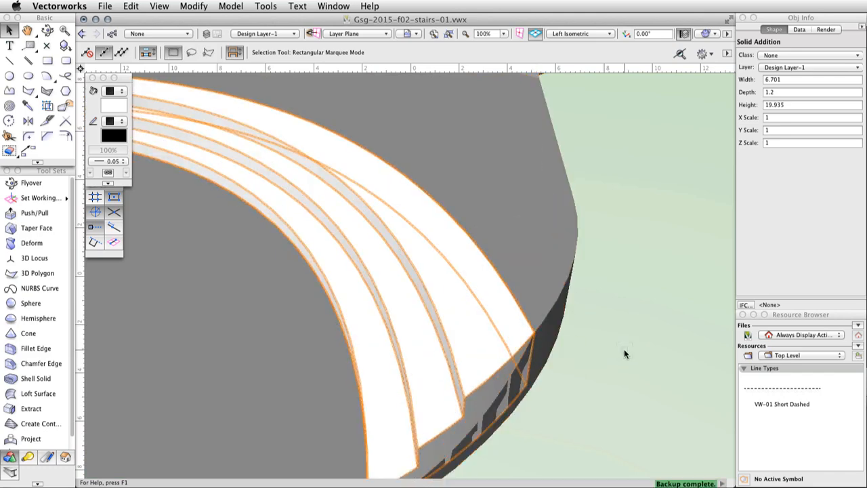
In the Left Rear Isometric view, shorten the curved steps by moving their near end face inward about 4 with Push/Pull in Move Face mode
click(593, 35)
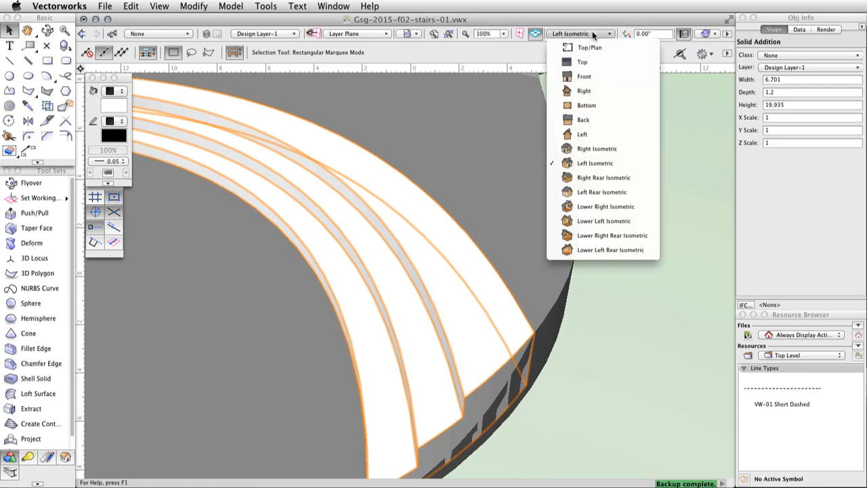
click(641, 190)
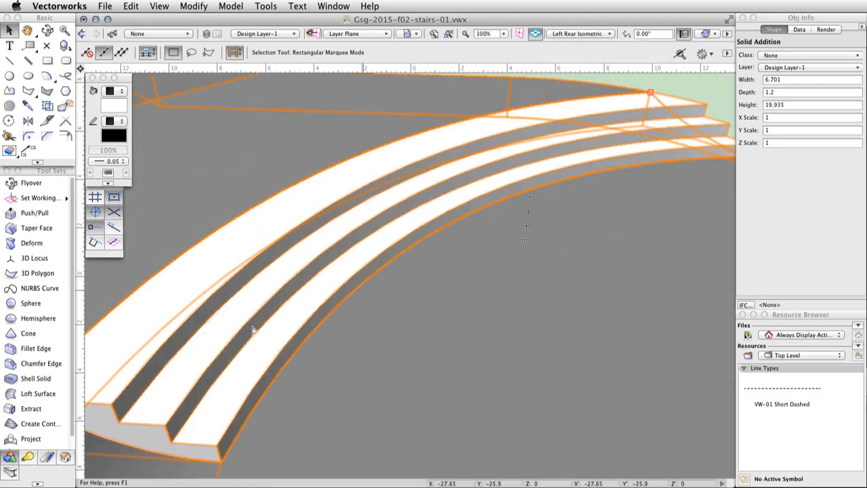
click(36, 213)
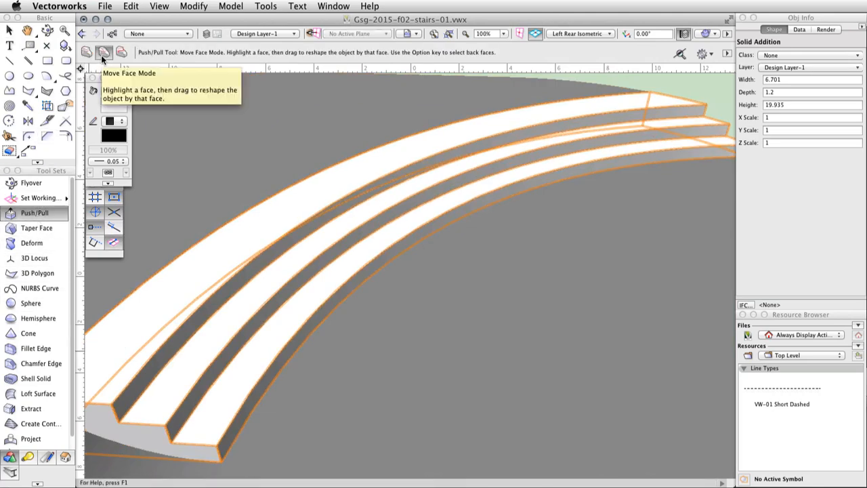
middle_drag(197, 303, 291, 175)
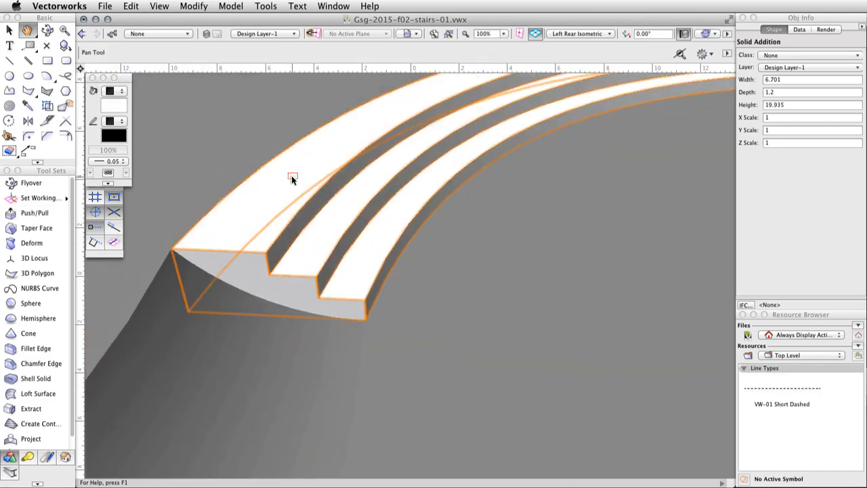
click(245, 260)
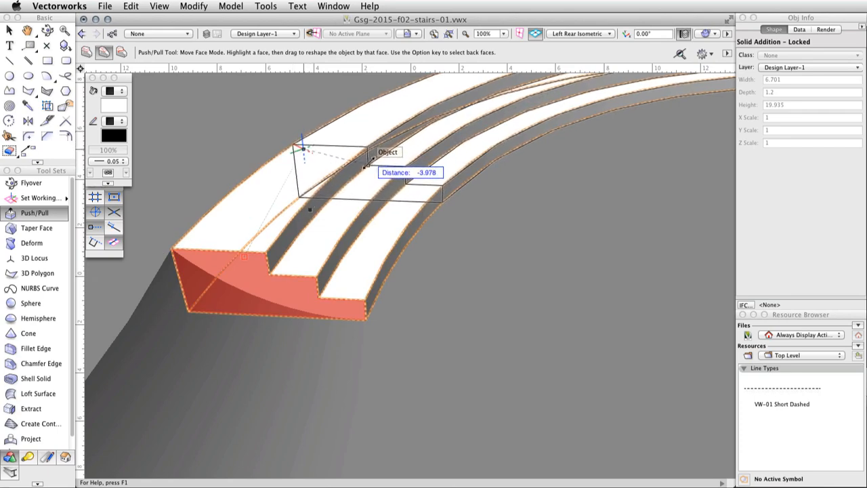
click(371, 158)
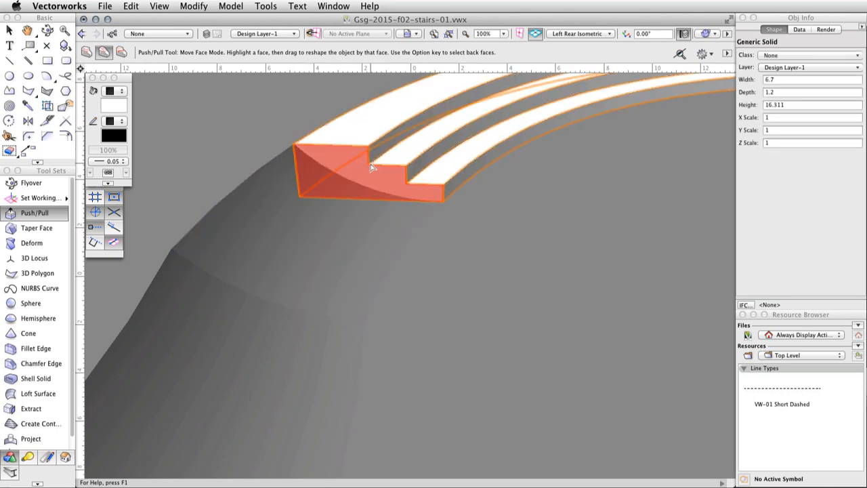
Assign the curved steps to the Stairs class and give them the grey fill color from the active document
middle_drag(460, 250, 605, 194)
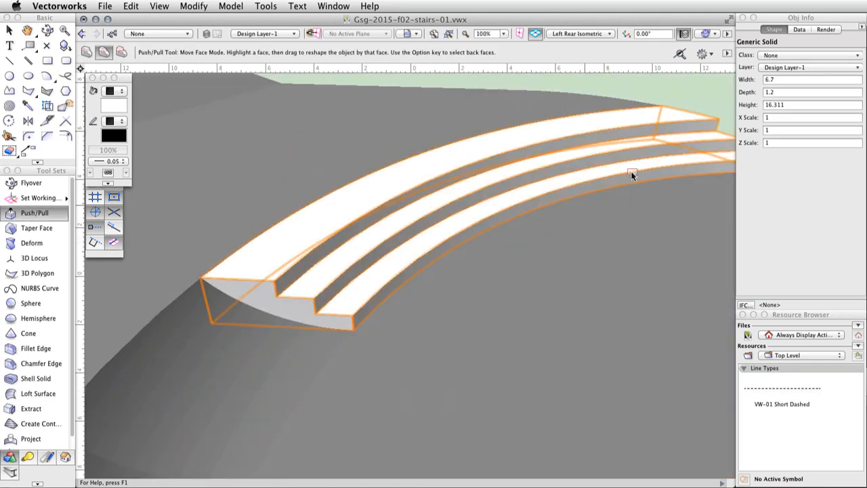
click(816, 54)
click(803, 115)
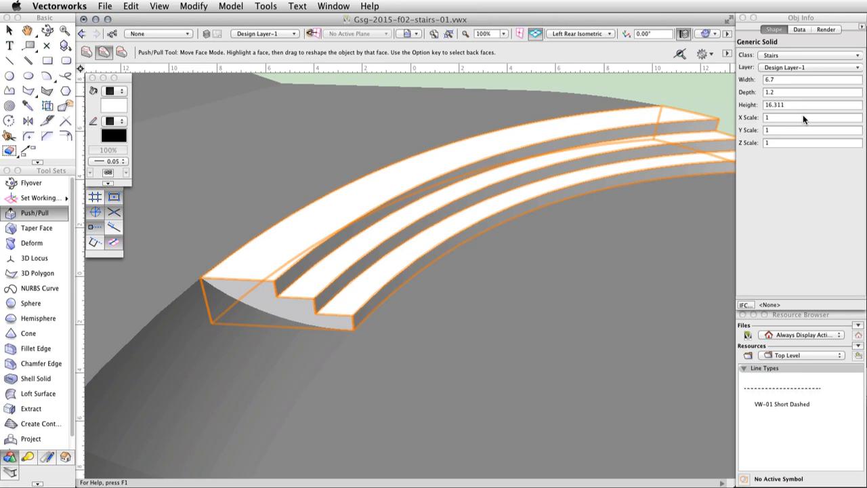
click(119, 103)
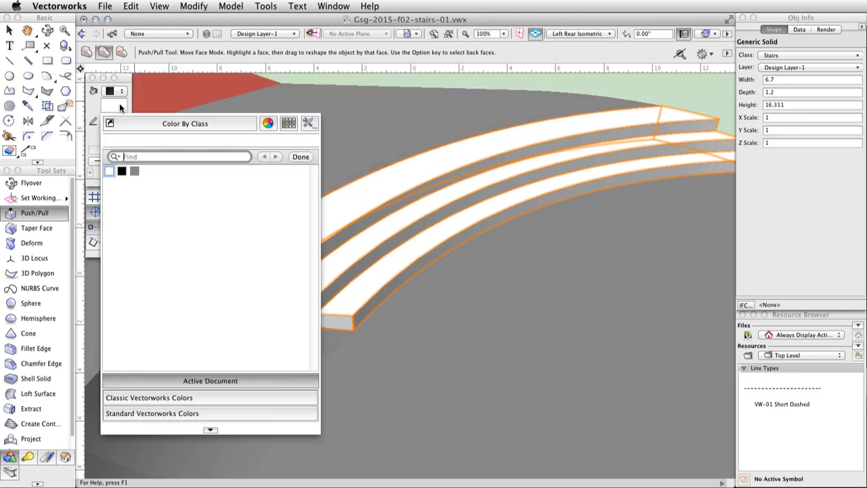
click(135, 171)
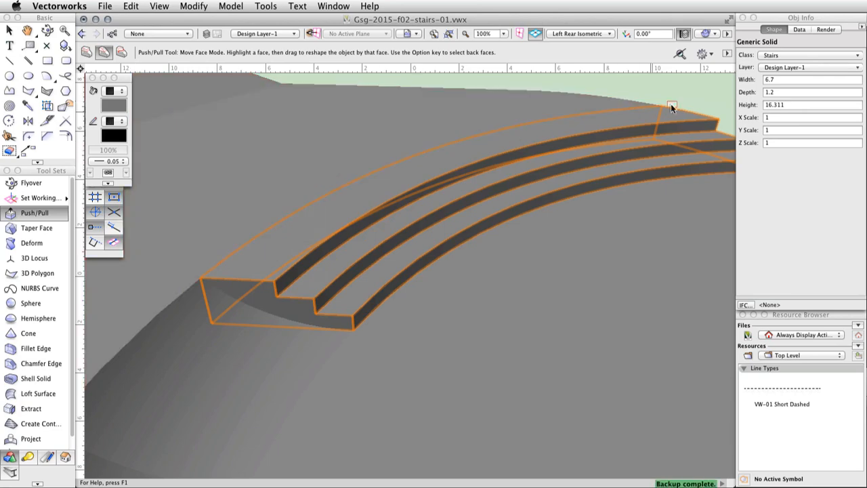